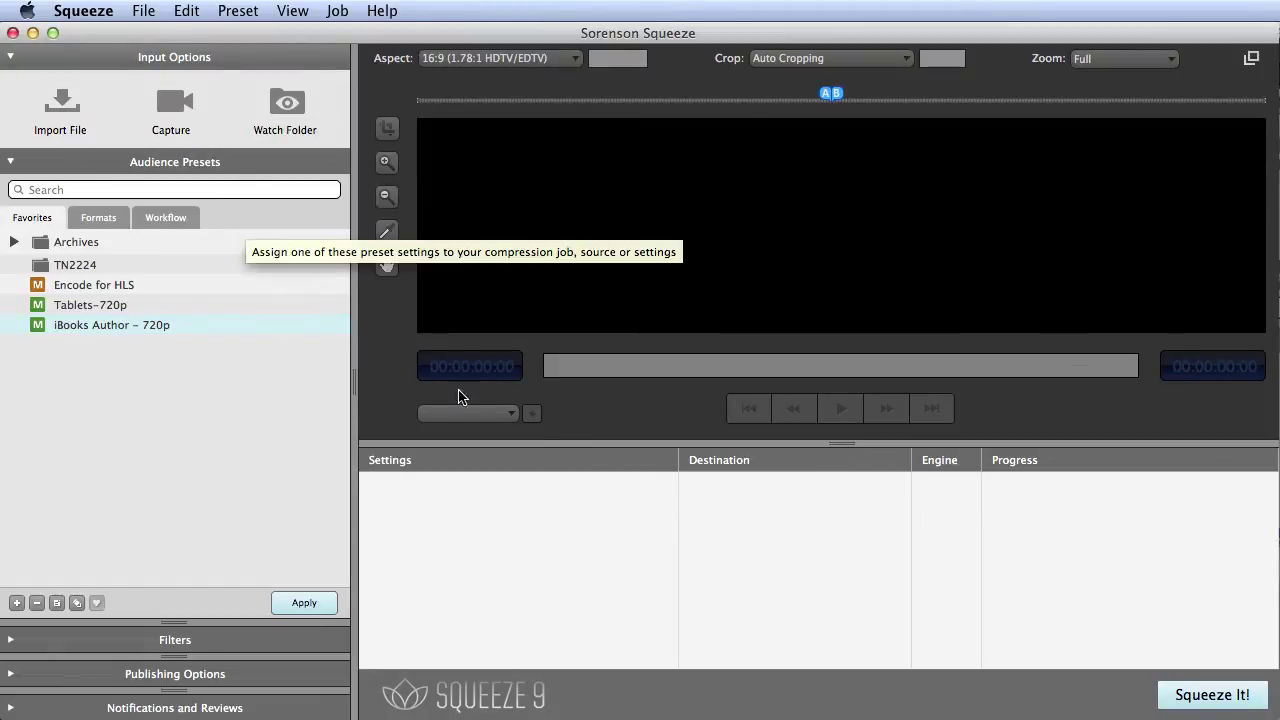
# Add the lesson videos to a job; apply Tablets-720p, iBooks Author - 720p and Encode for HLS.
pyautogui.click(770, 715)
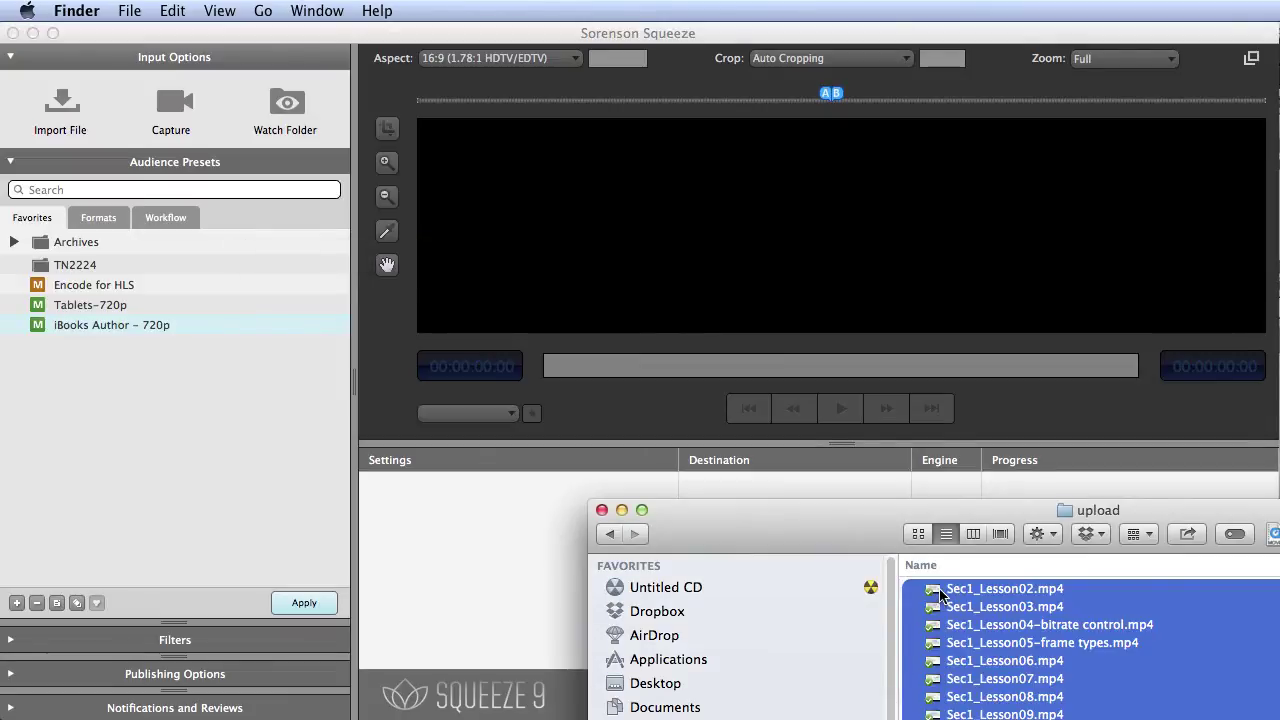
pyautogui.moveTo(940, 597); pyautogui.dragTo(447, 496)
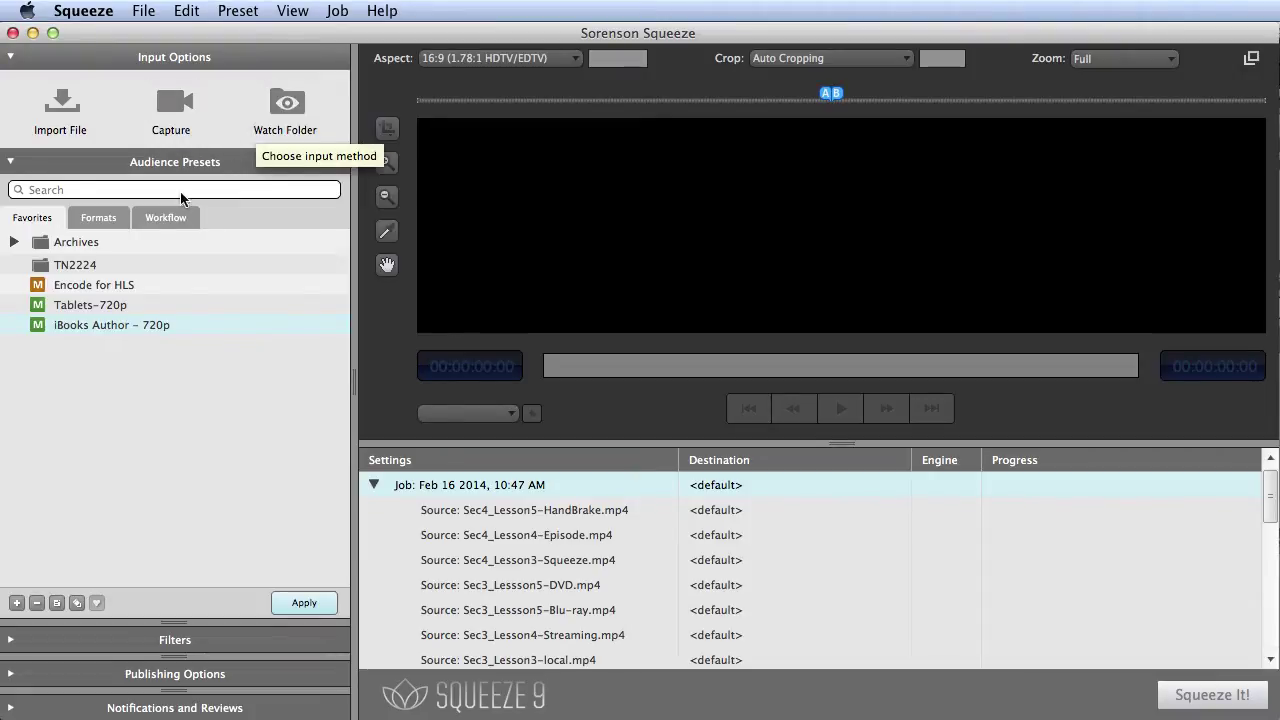
pyautogui.click(113, 310)
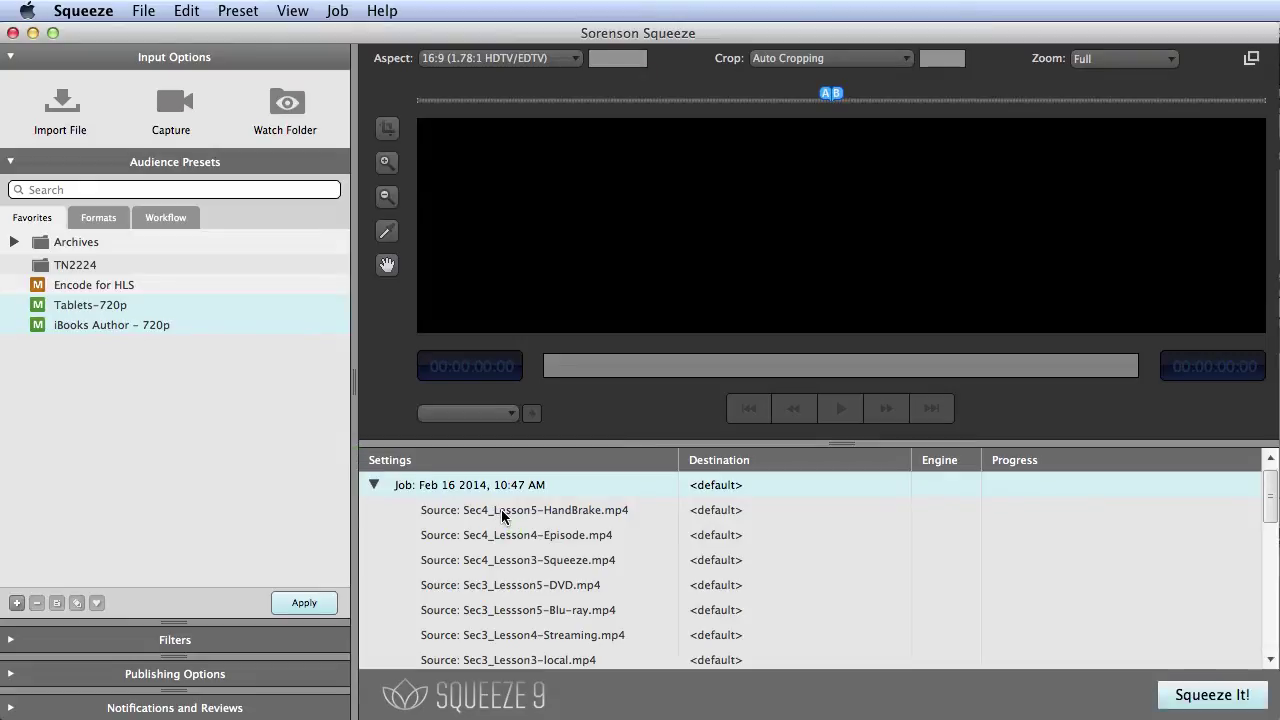
pyautogui.moveTo(503, 515); pyautogui.dragTo(501, 509)
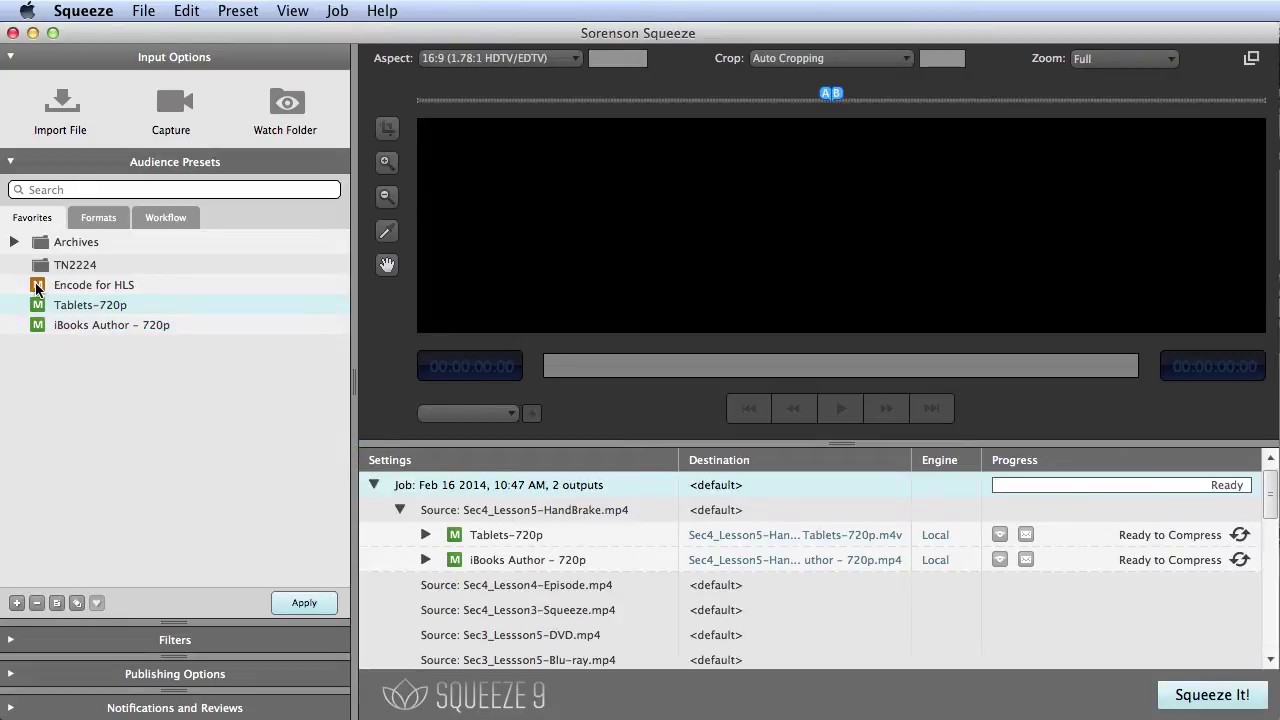
pyautogui.moveTo(37, 287); pyautogui.dragTo(491, 586)
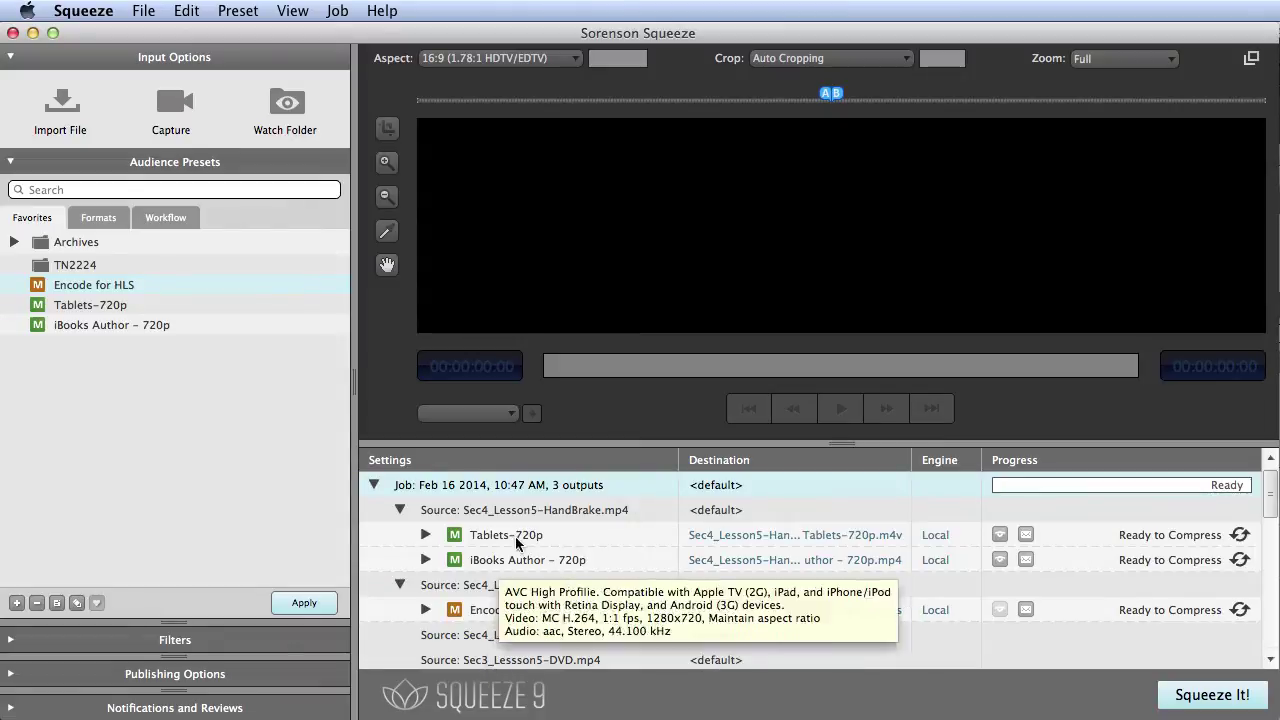
# Inspect the Tablets-720p output's encoding settings and close them unchanged.
pyautogui.rightClick(445, 535)
pyautogui.click(552, 548)
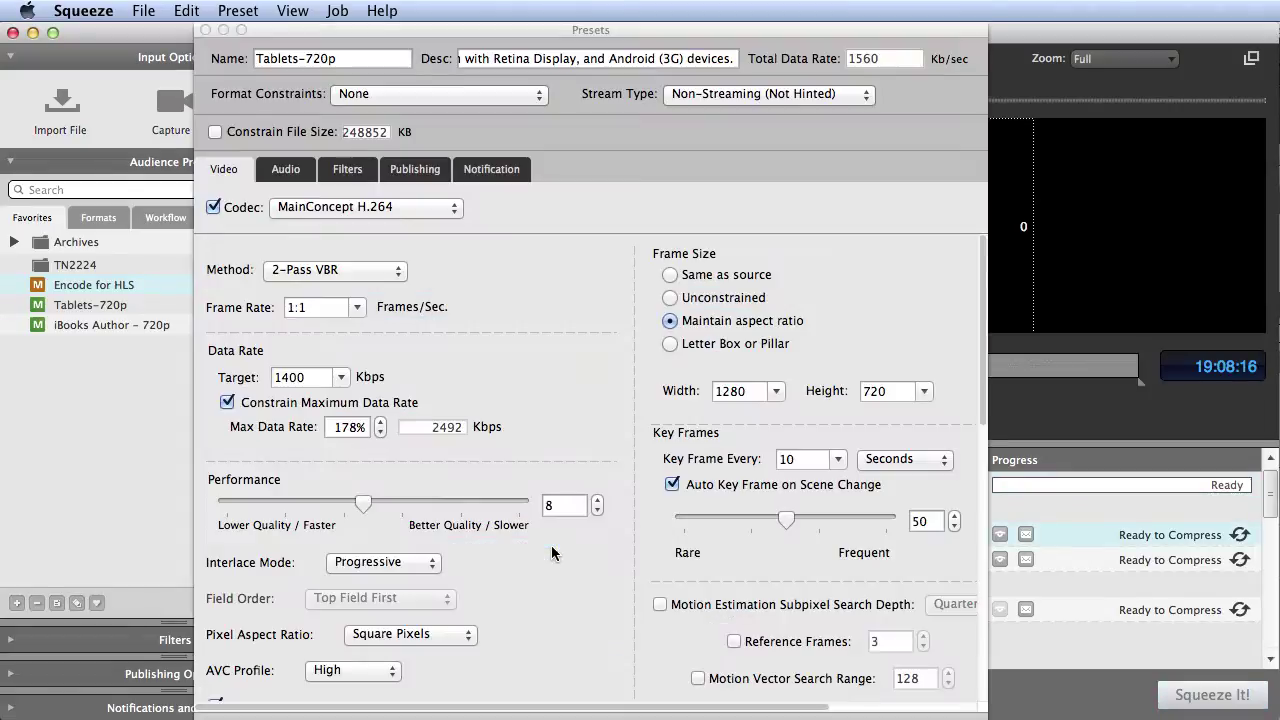
pyautogui.click(806, 693)
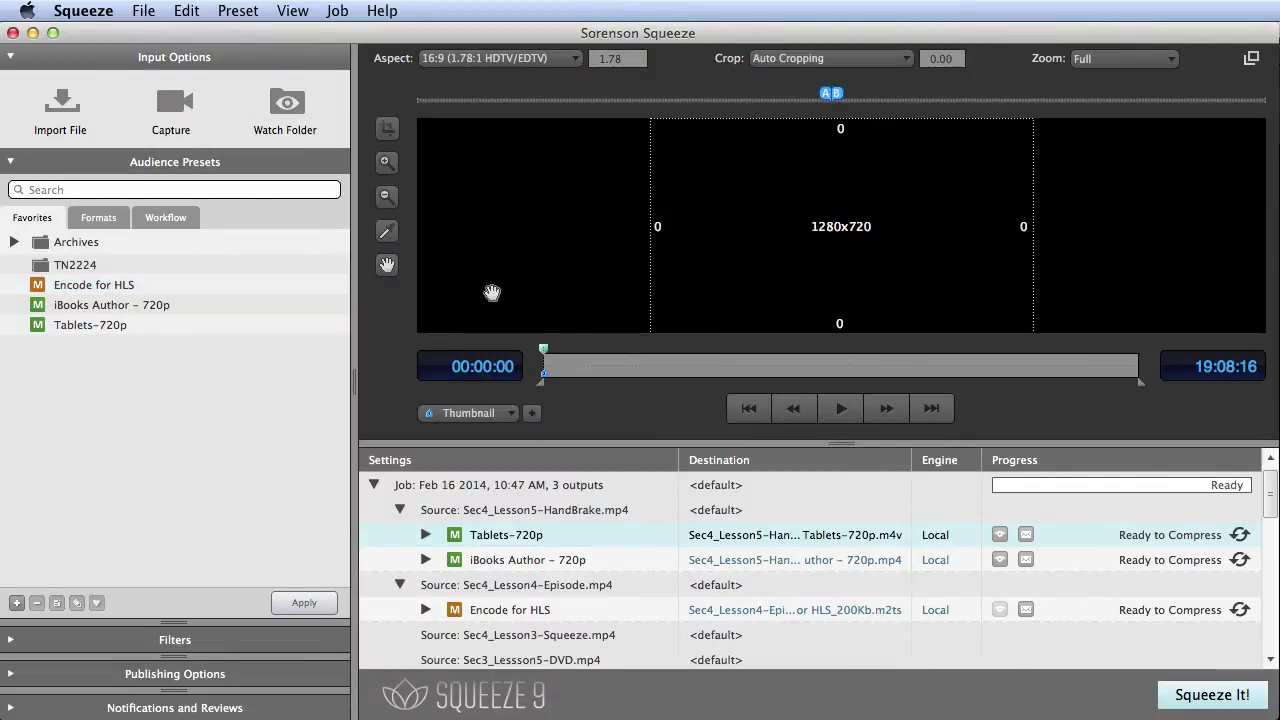
# Group presets by format and inspect MPEG-4 480p QUMU1, keeping MainConcept H.264 as codec.
pyautogui.click(106, 220)
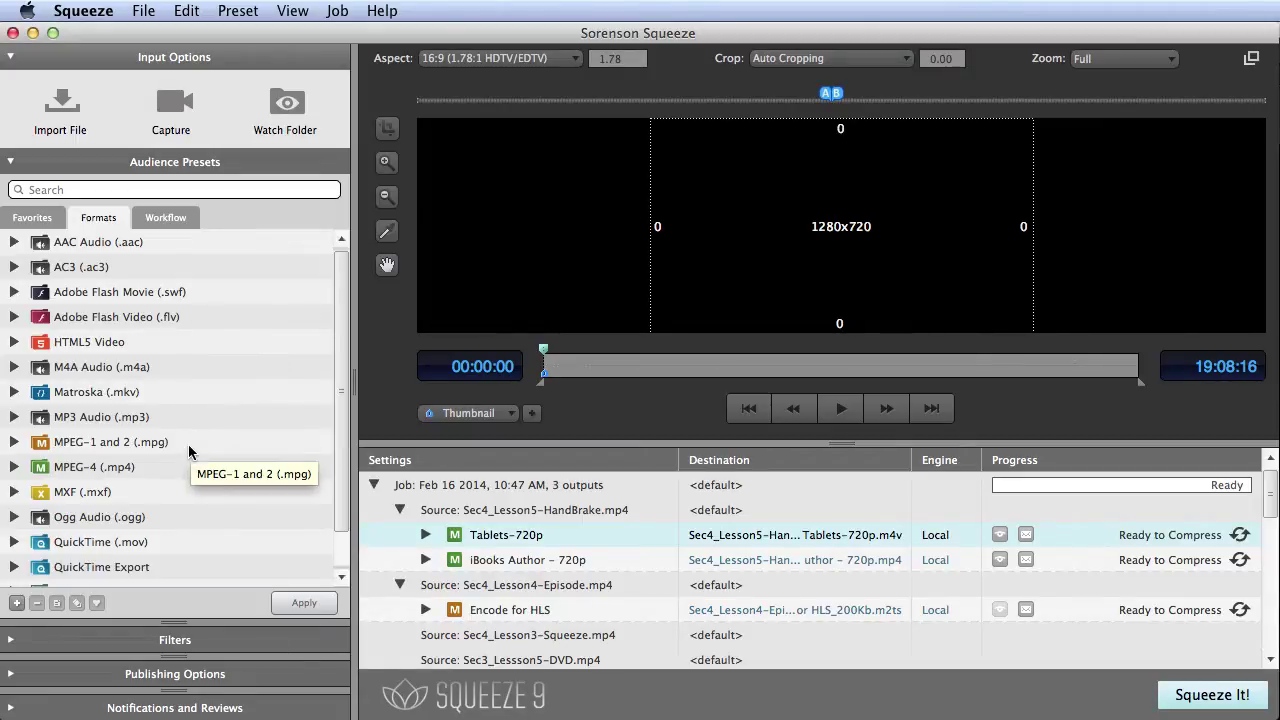
pyautogui.click(16, 467)
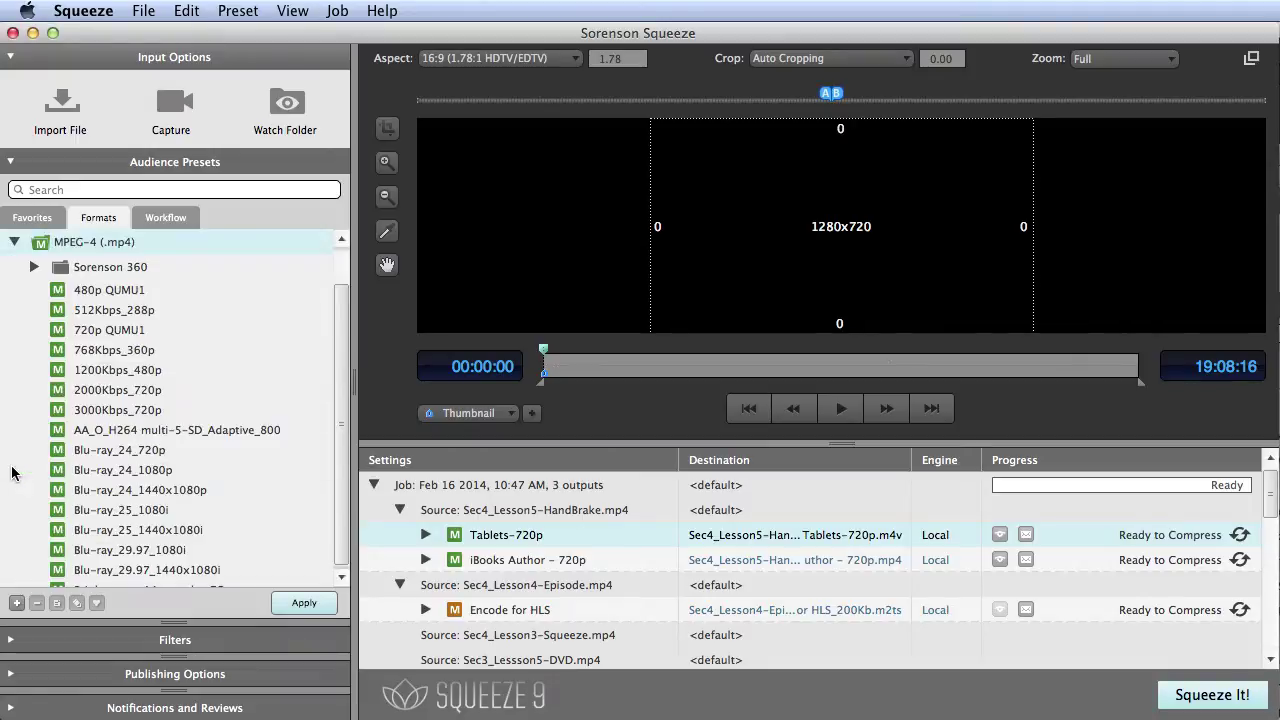
pyautogui.rightClick(92, 290)
pyautogui.click(137, 306)
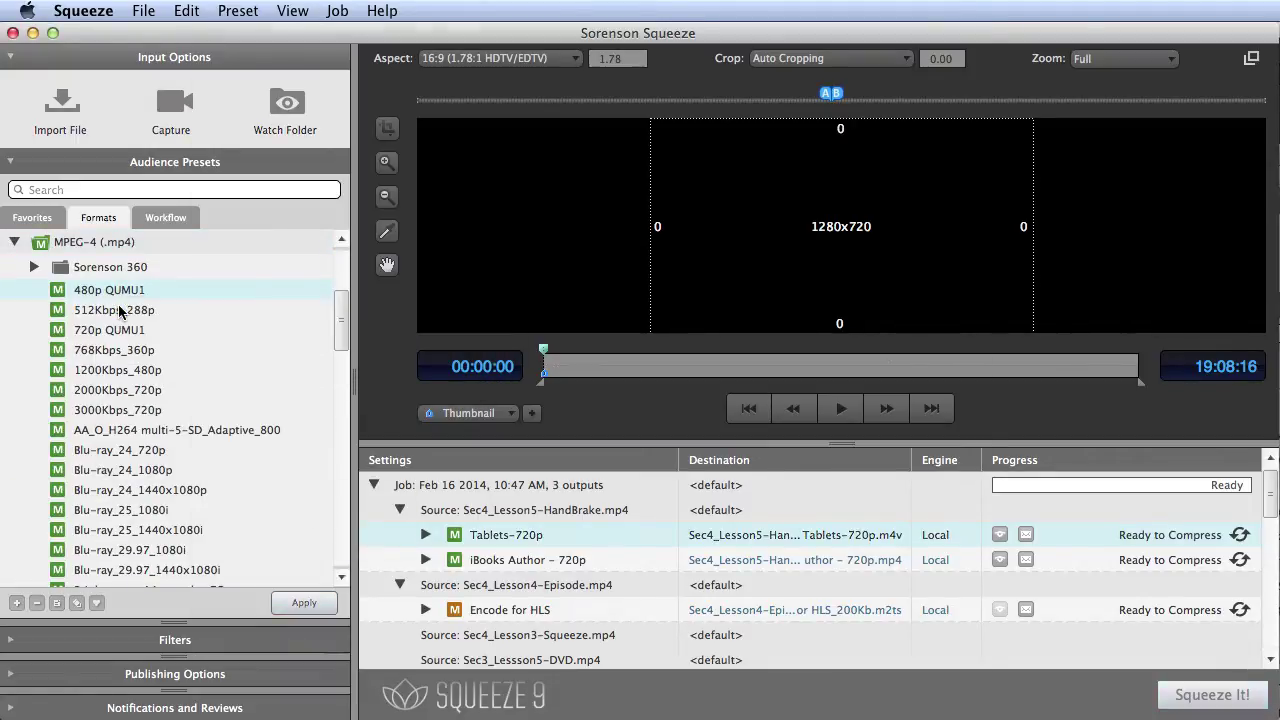
pyautogui.click(415, 179)
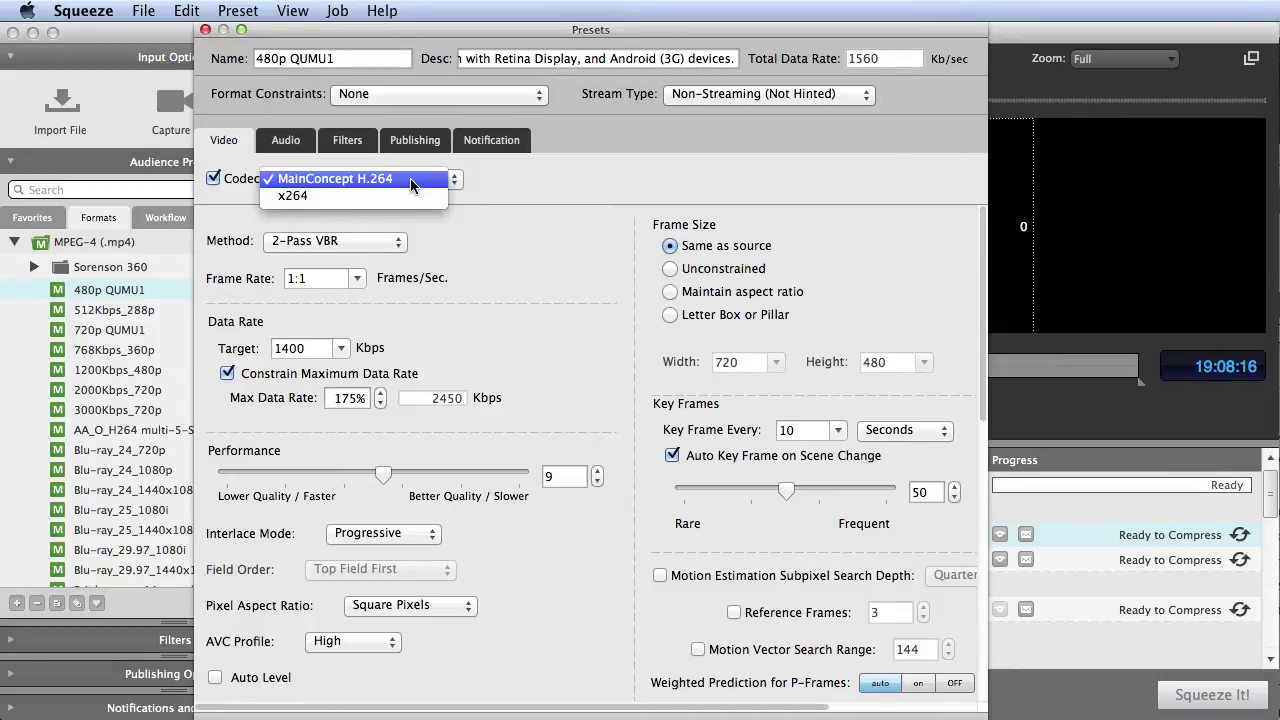
pyautogui.click(410, 178)
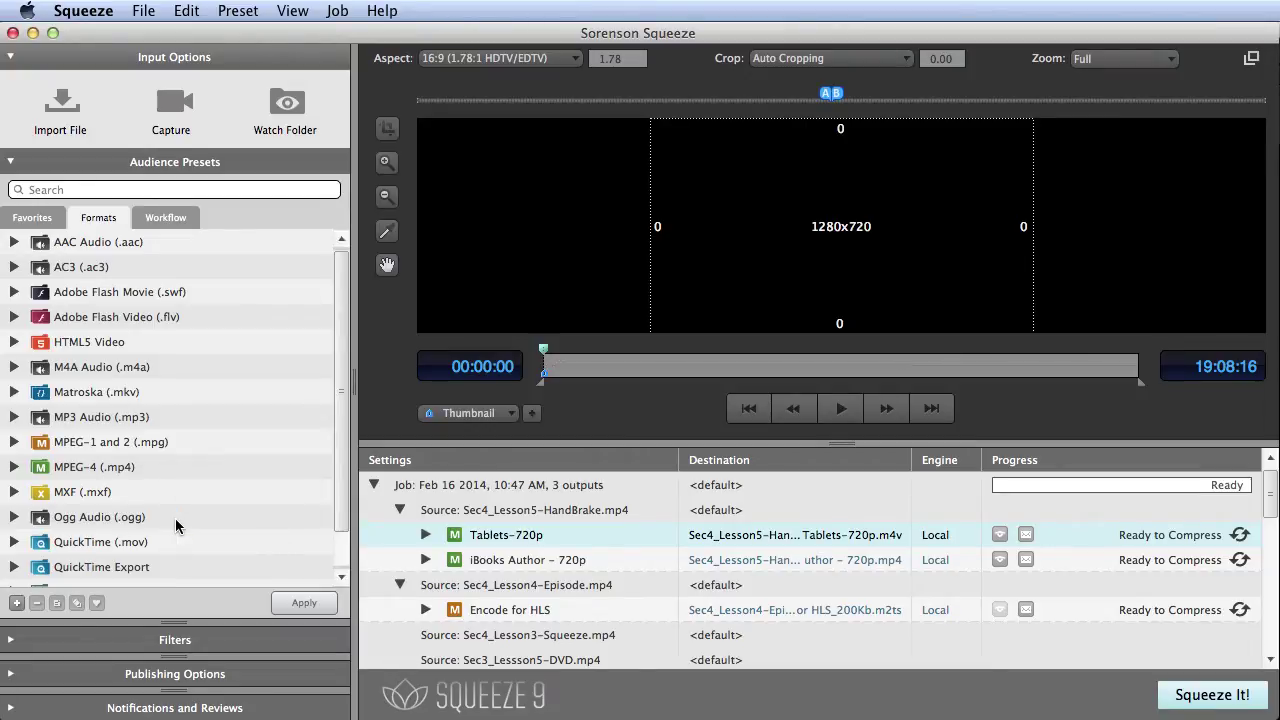
# Expand the MXF (.mxf) and QuickTime (.mov) preset groups, then collapse Audience Presets.
pyautogui.scroll(-2, 176, 526)
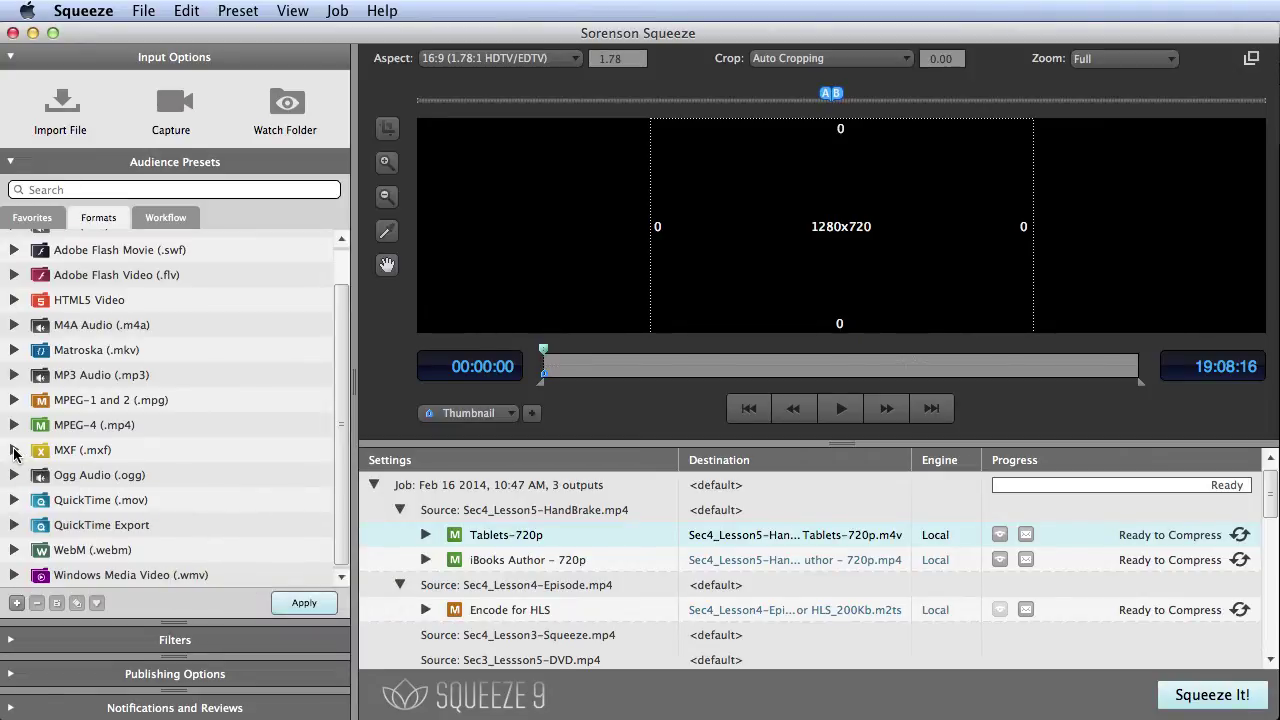
pyautogui.click(13, 452)
pyautogui.scroll(-2, 167, 427)
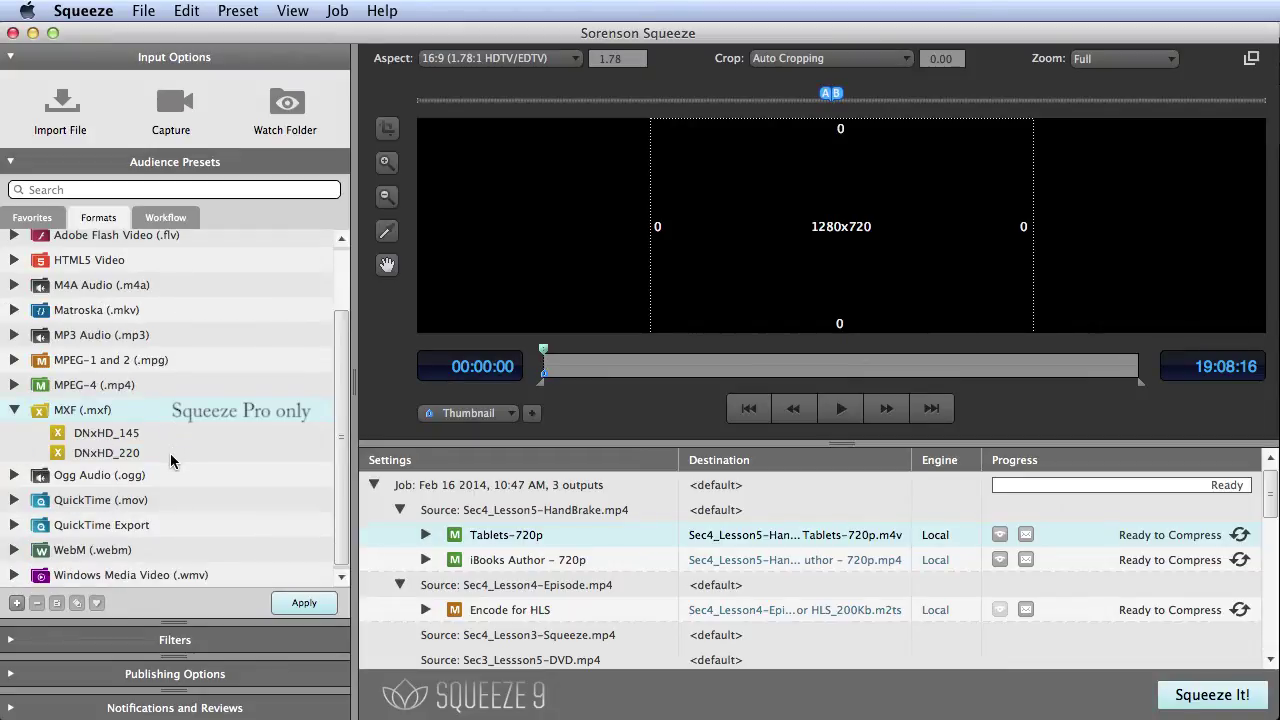
pyautogui.click(14, 501)
pyautogui.scroll(-3, 14, 505)
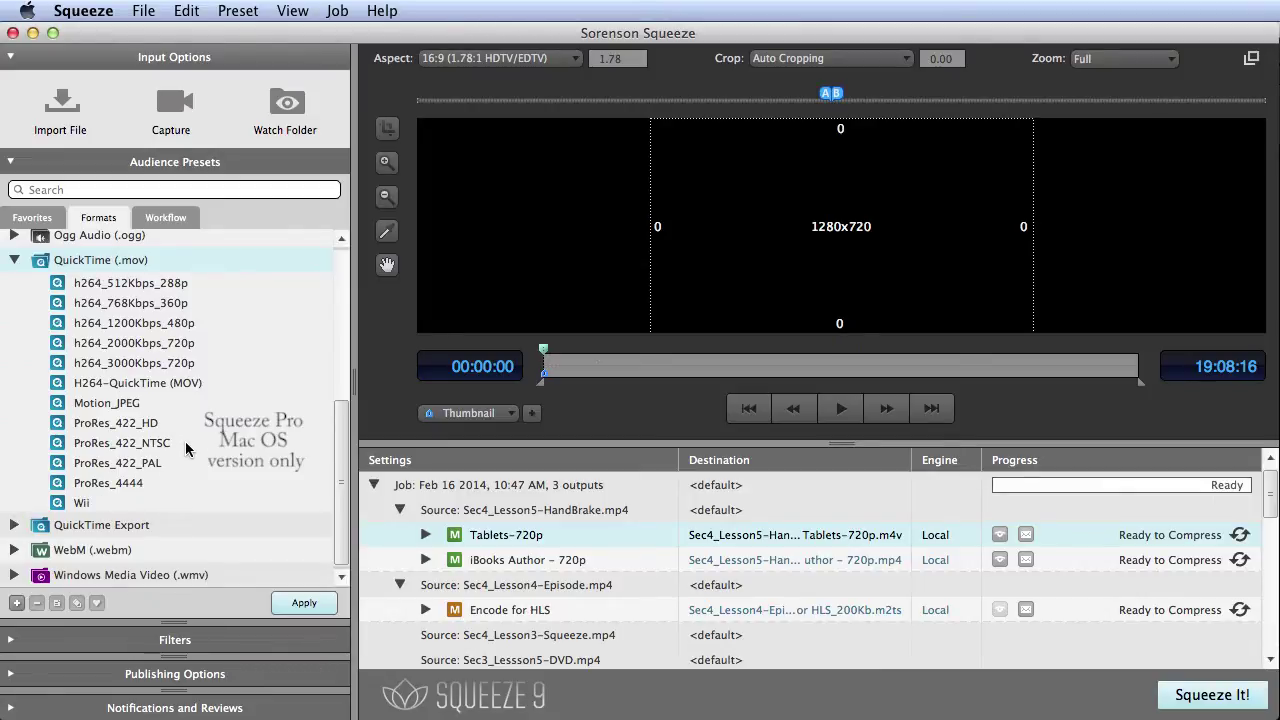
pyautogui.click(9, 163)
# Create a new Custom 3 filter in the Filters list, then collapse the list.
pyautogui.click(10, 196)
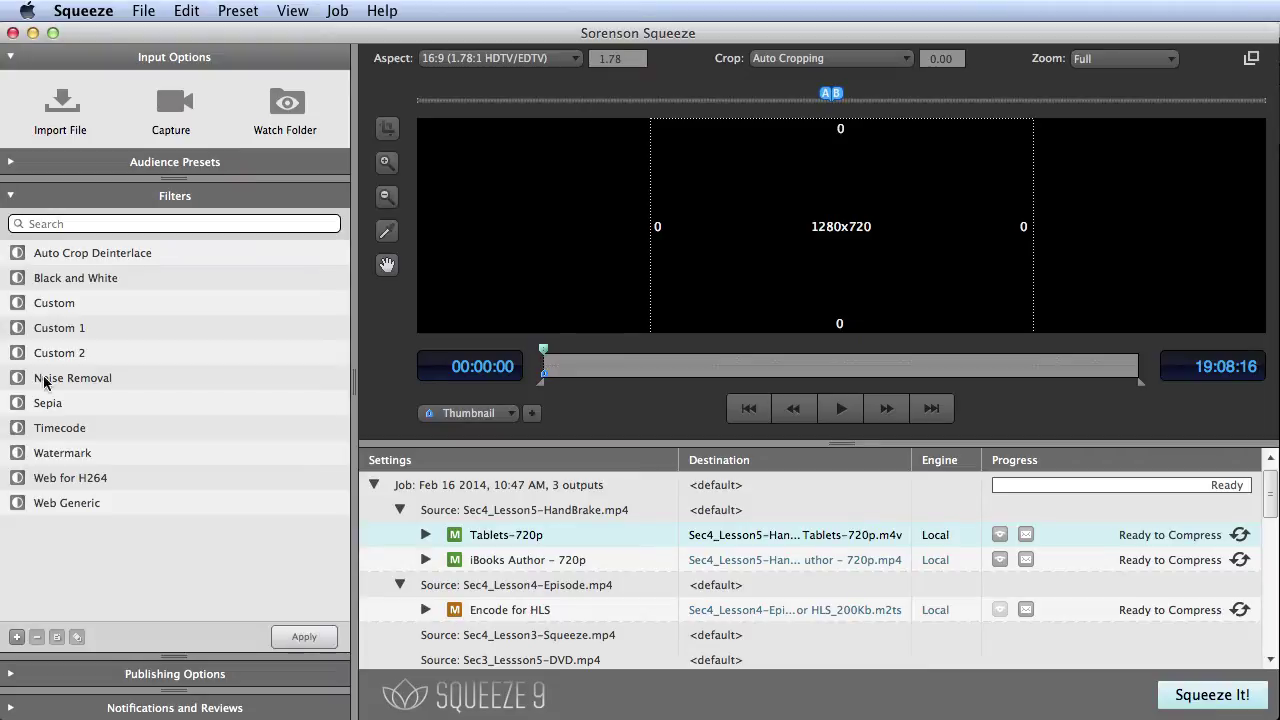
pyautogui.click(17, 637)
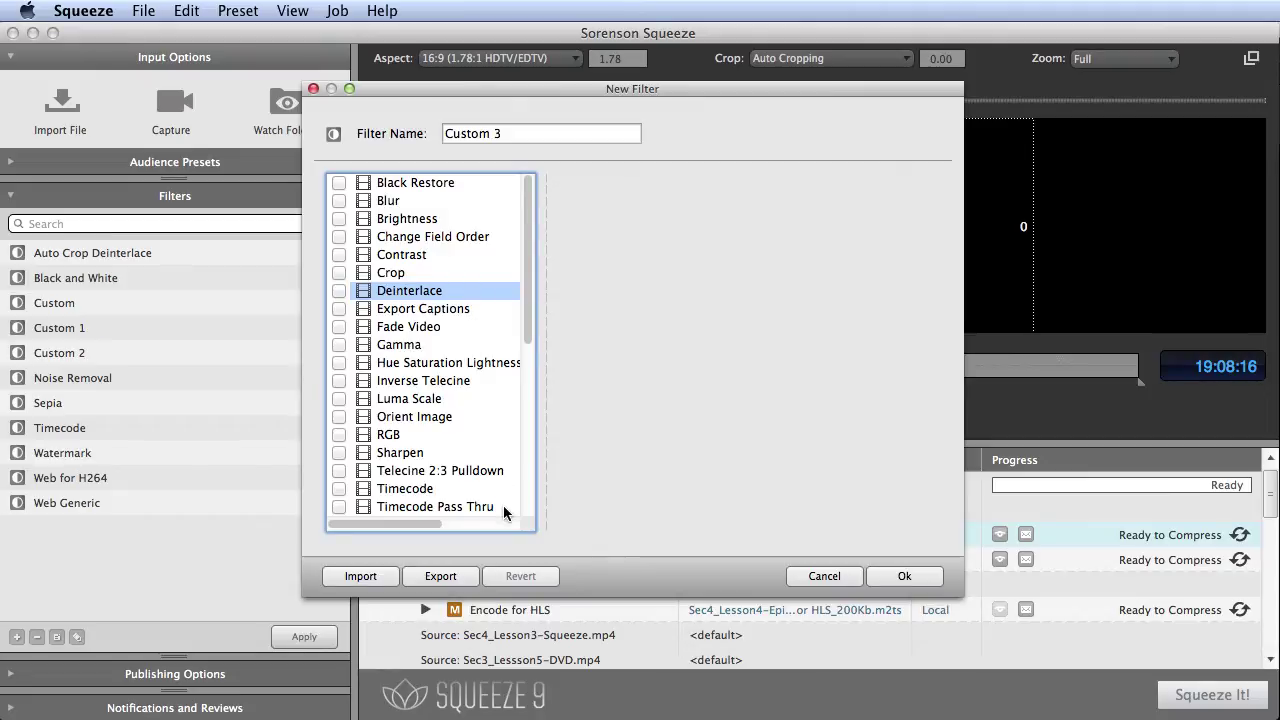
pyautogui.scroll(-10, 503, 505)
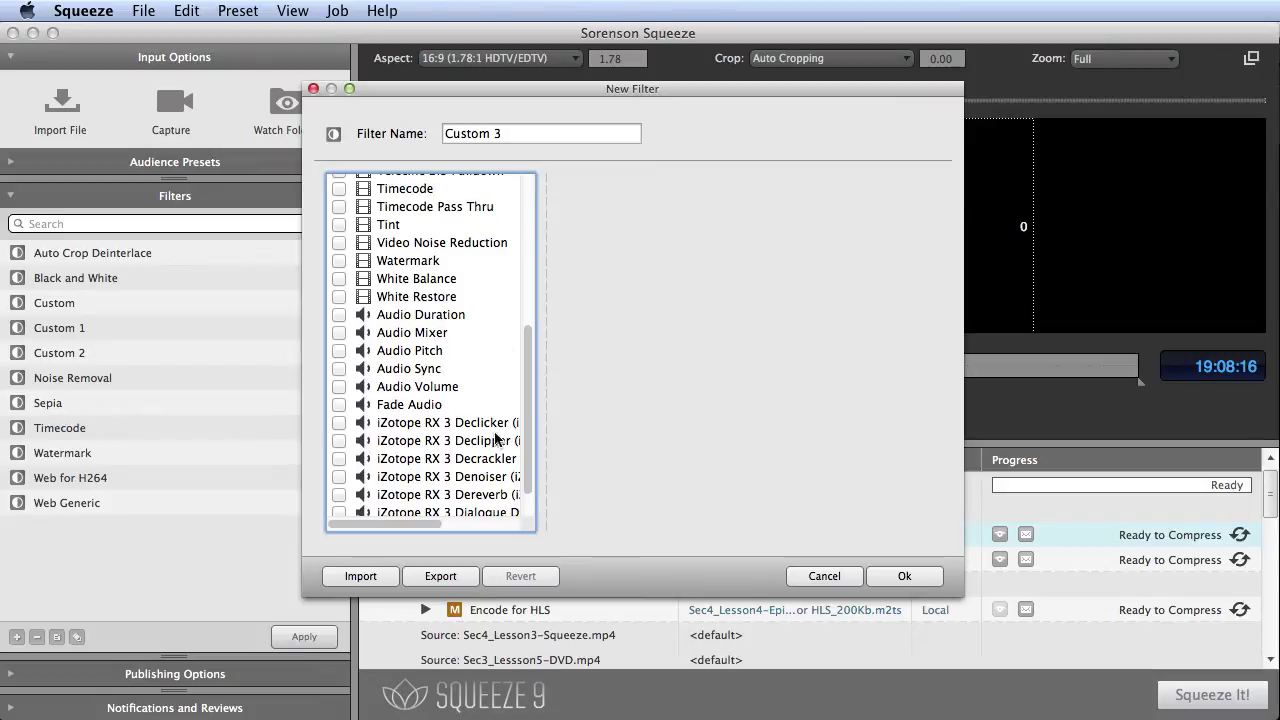
pyautogui.scroll(-2, 508, 440)
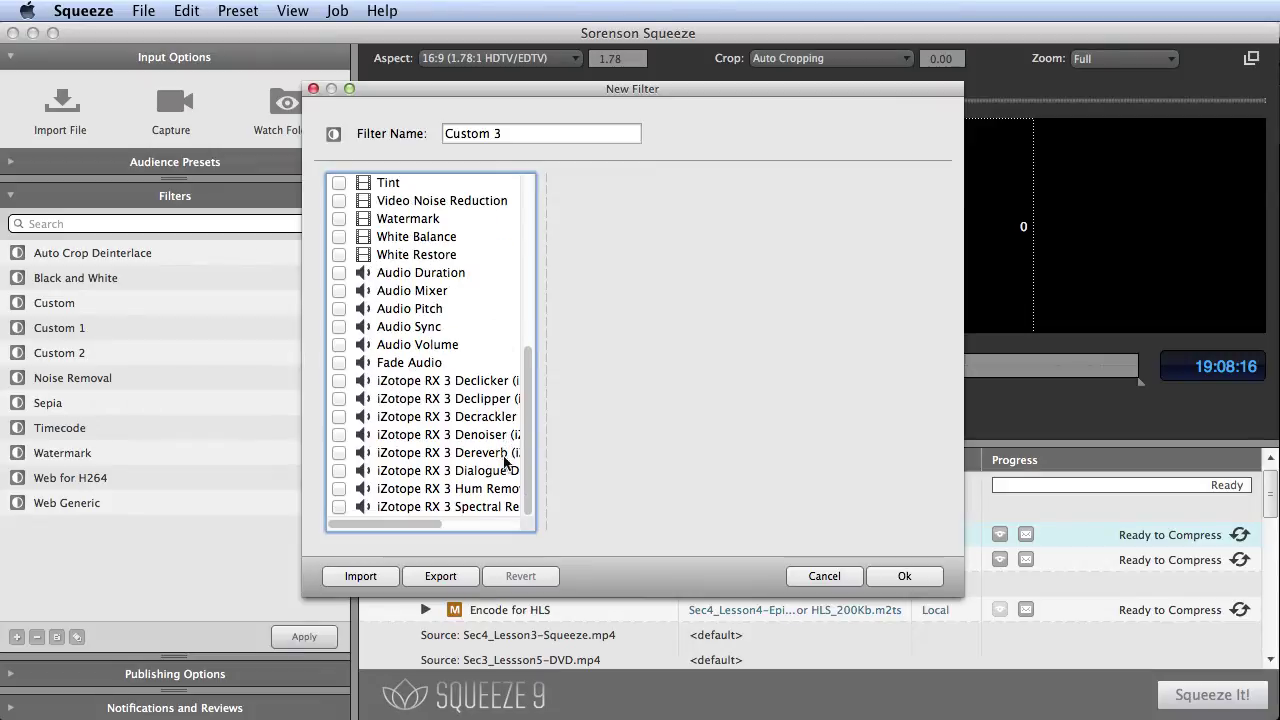
pyautogui.click(898, 577)
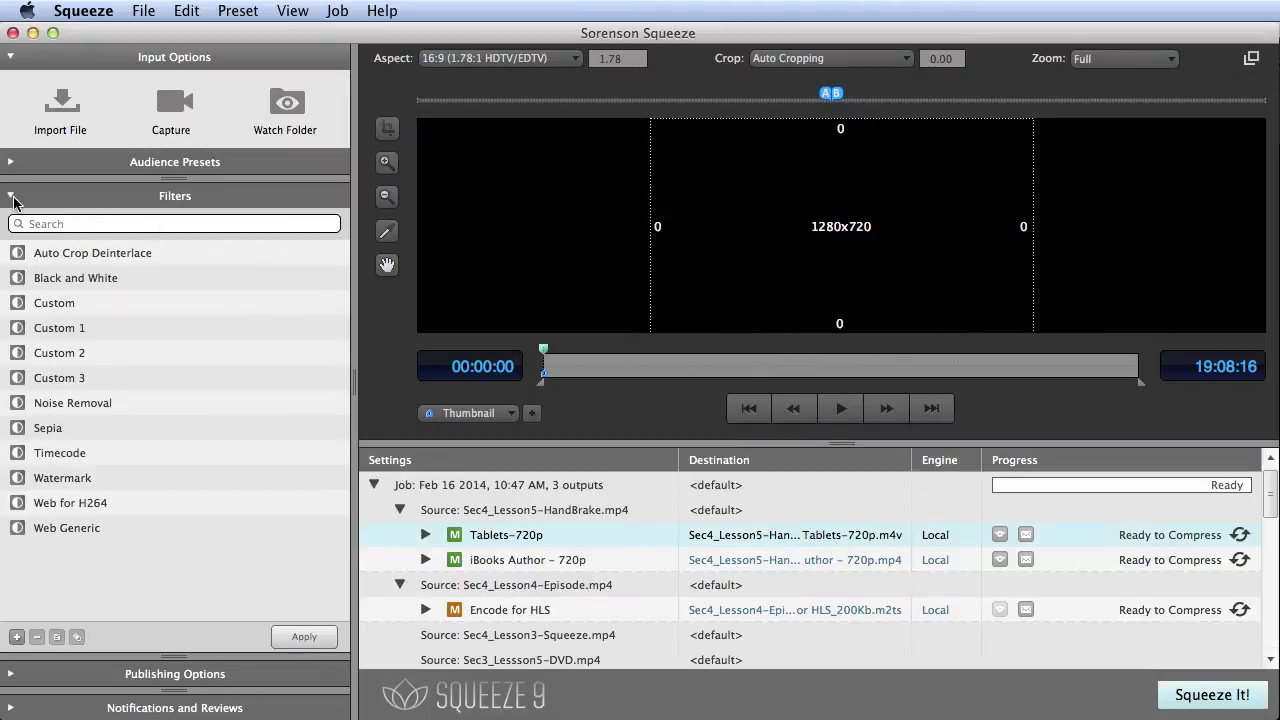
pyautogui.click(12, 197)
# Expand Publishing Options and review the available publishing destination types.
pyautogui.click(12, 224)
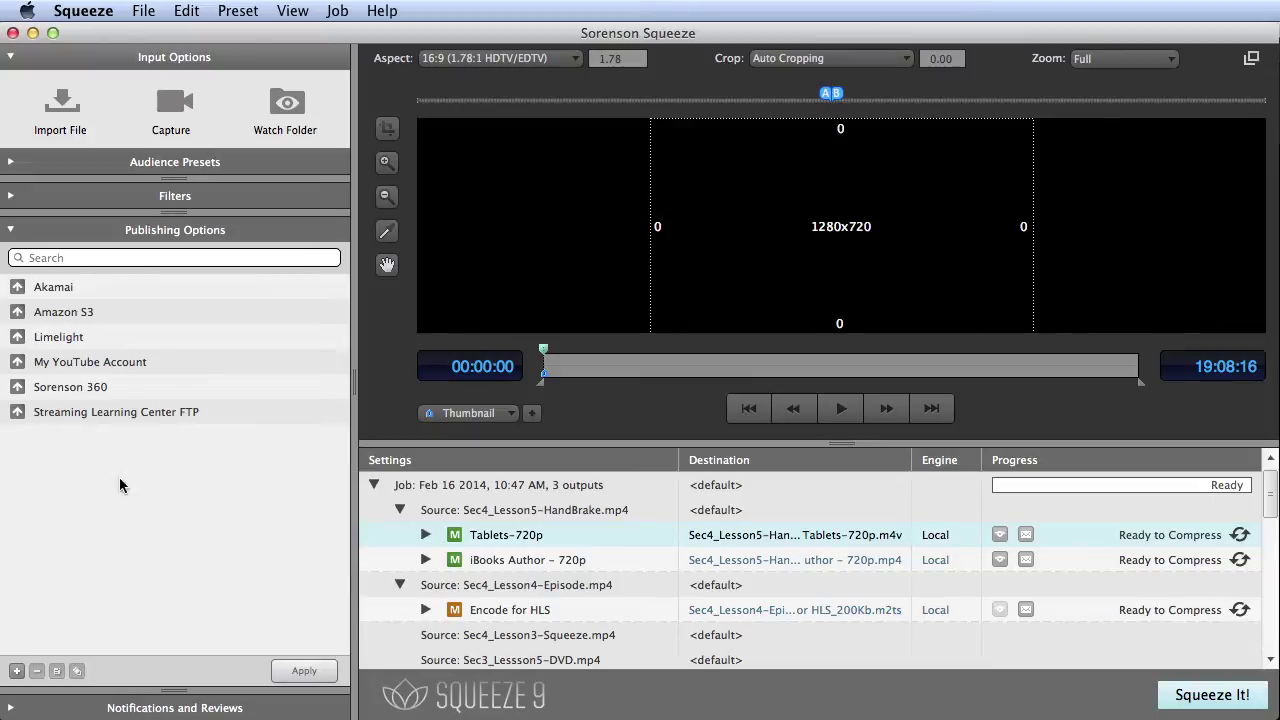
pyautogui.click(16, 671)
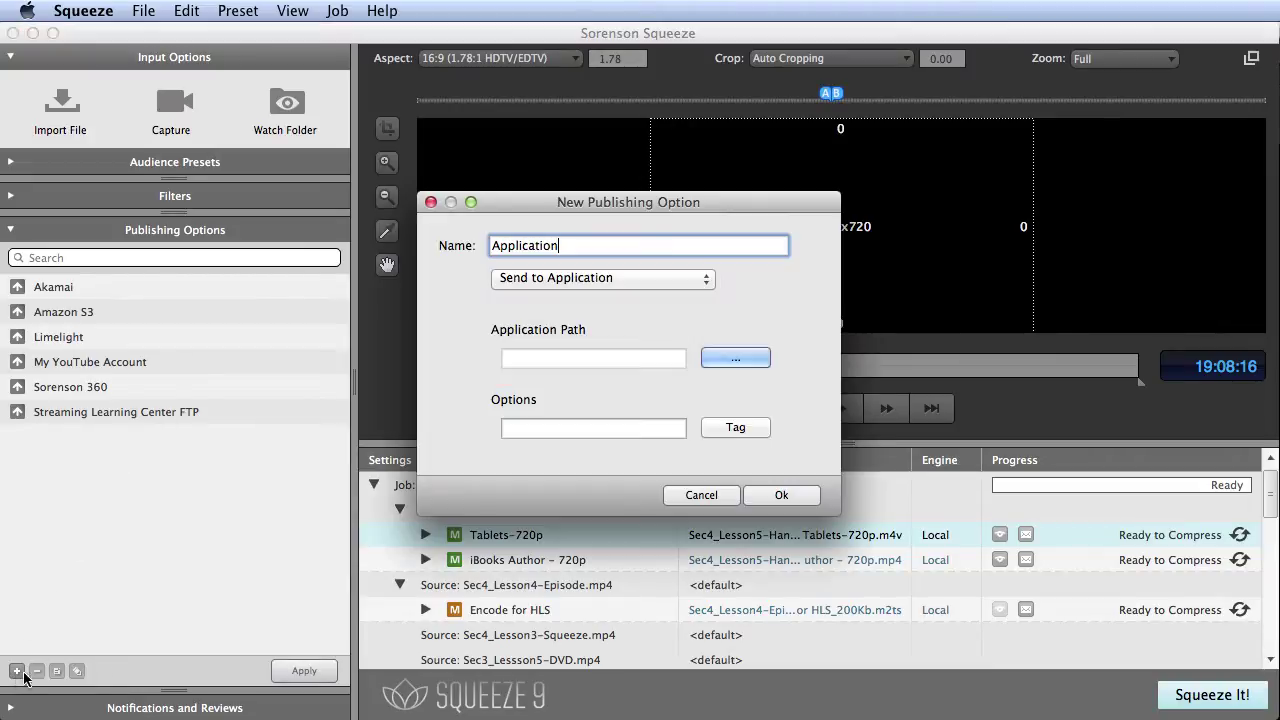
pyautogui.click(673, 282)
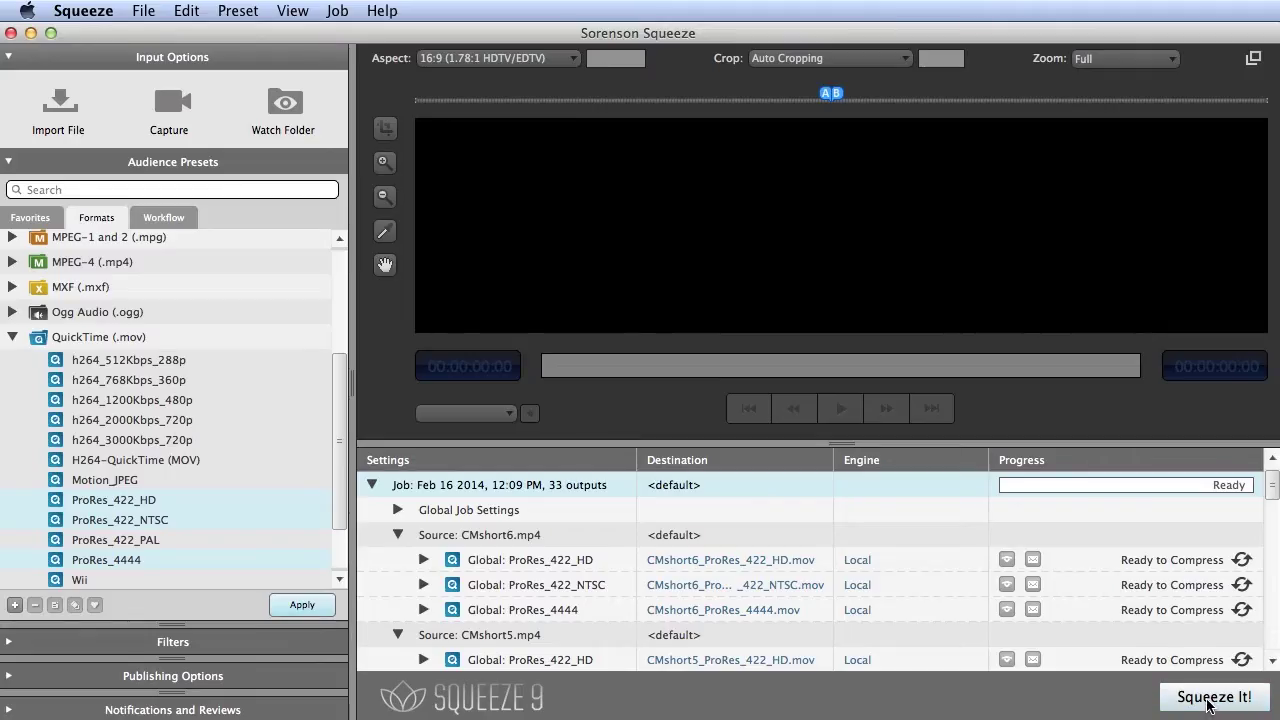
# Start compressing the queued Sorenson 360 job and watch its CPU load in Activity Monitor.
pyautogui.click(1210, 697)
pyautogui.click(1273, 661)
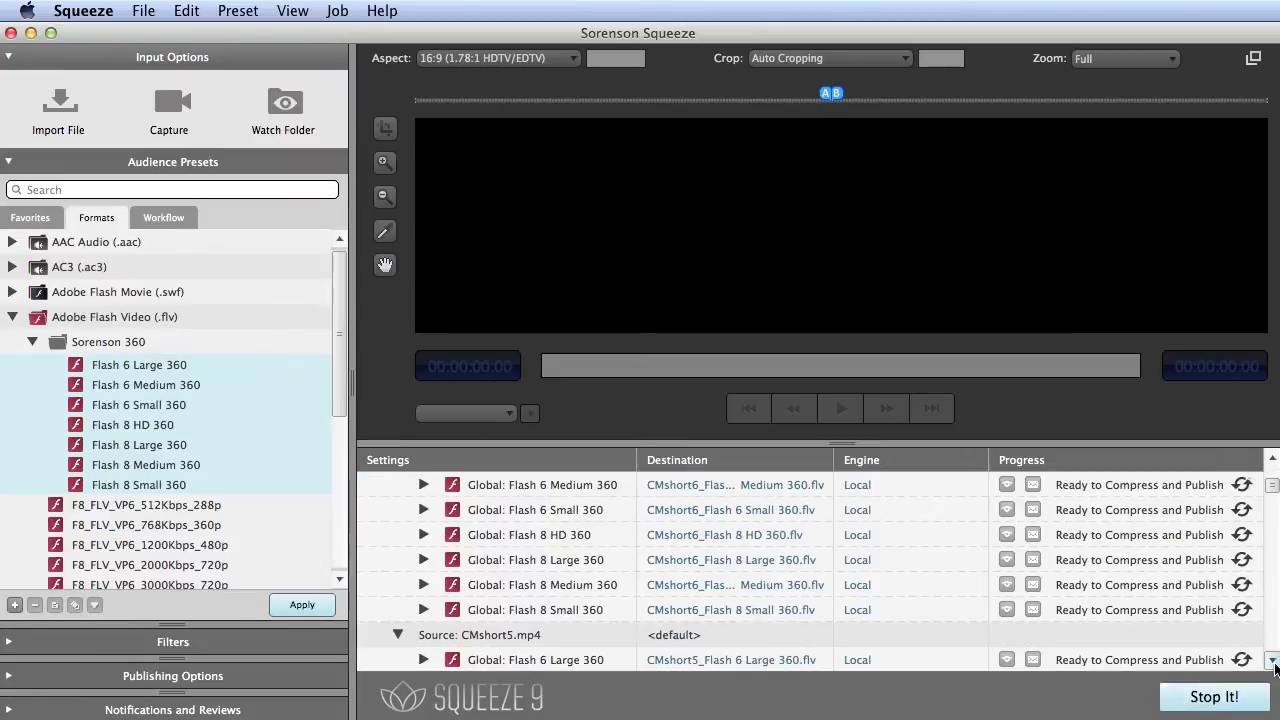
pyautogui.click(1273, 661)
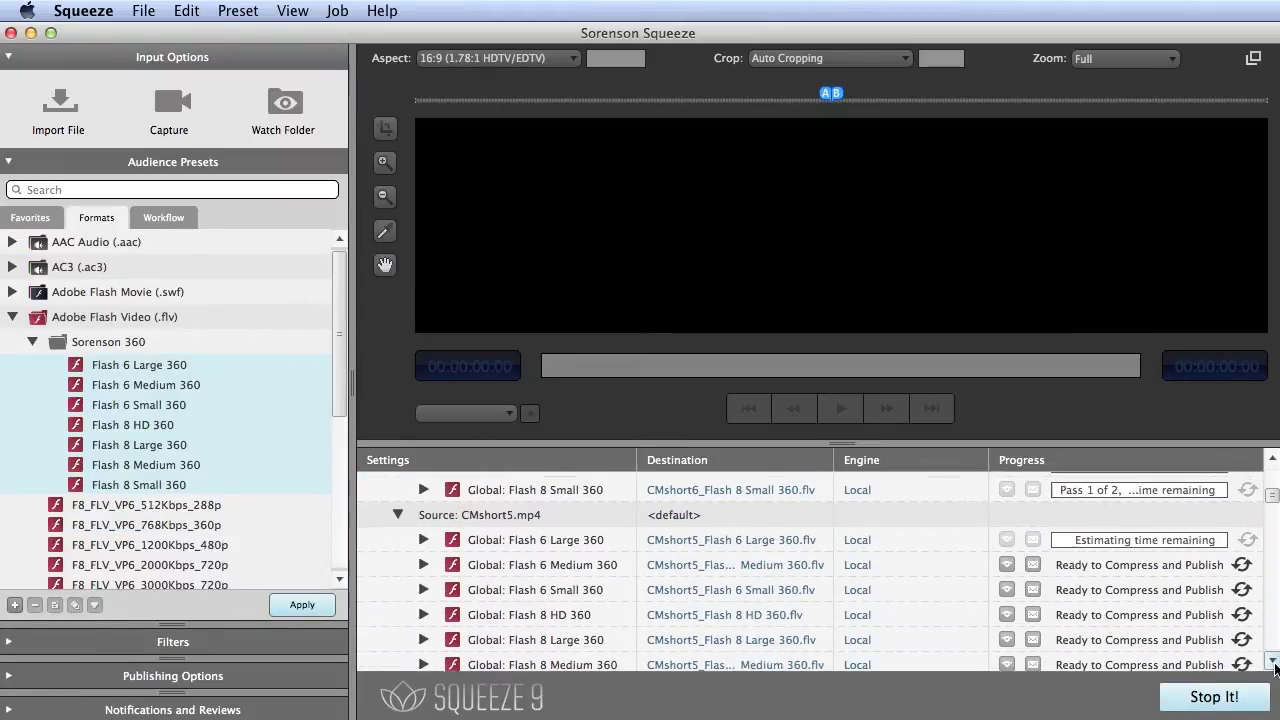
pyautogui.click(1265, 660)
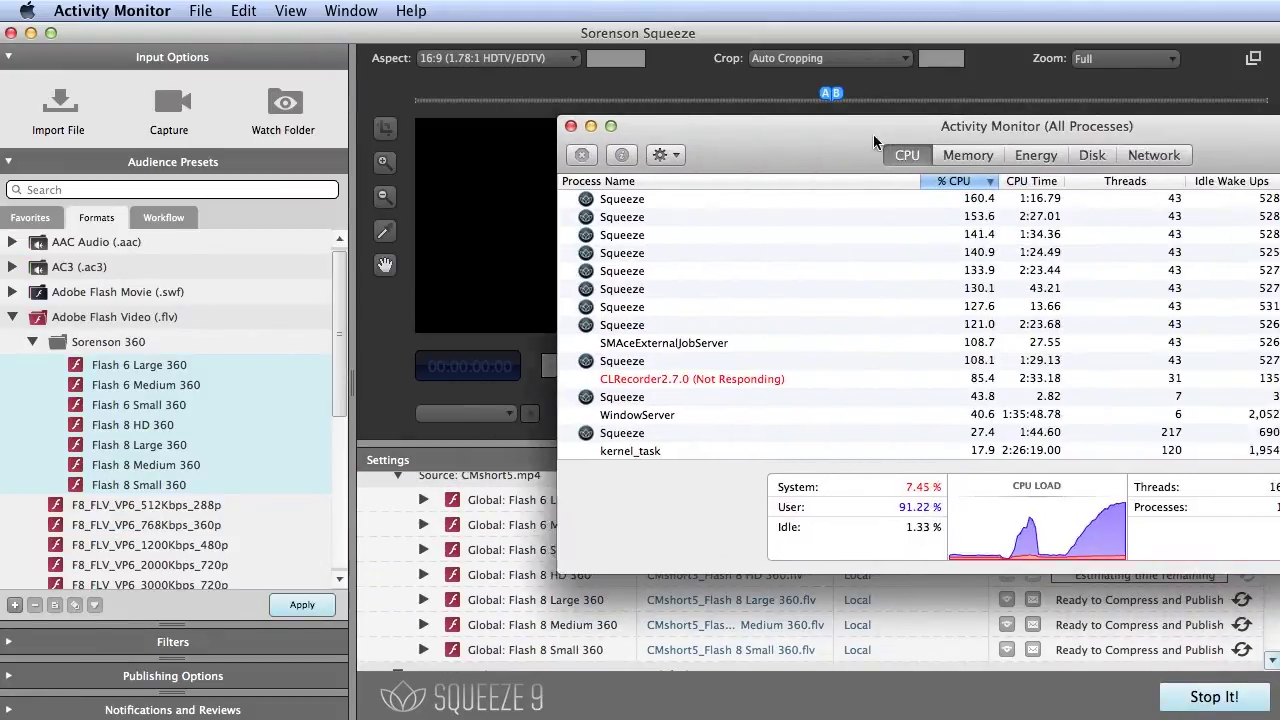
pyautogui.moveTo(571, 140); pyautogui.dragTo(479, 140)
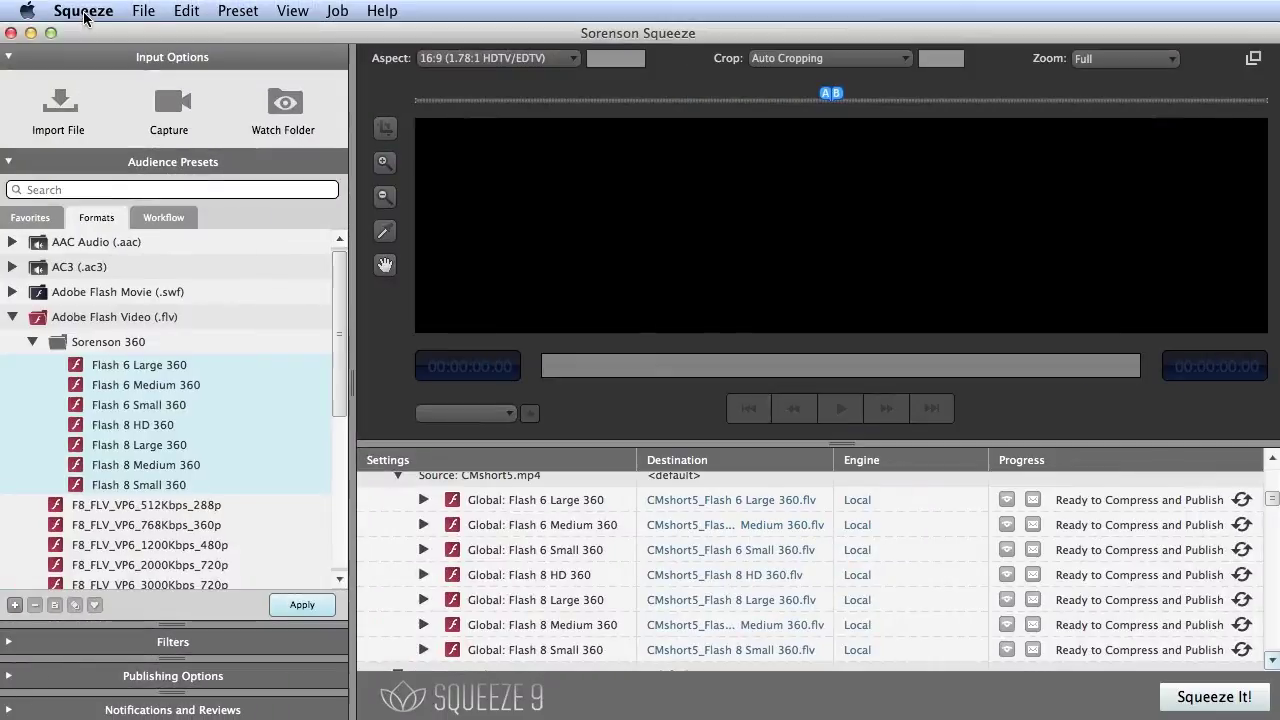
pyautogui.click(84, 11)
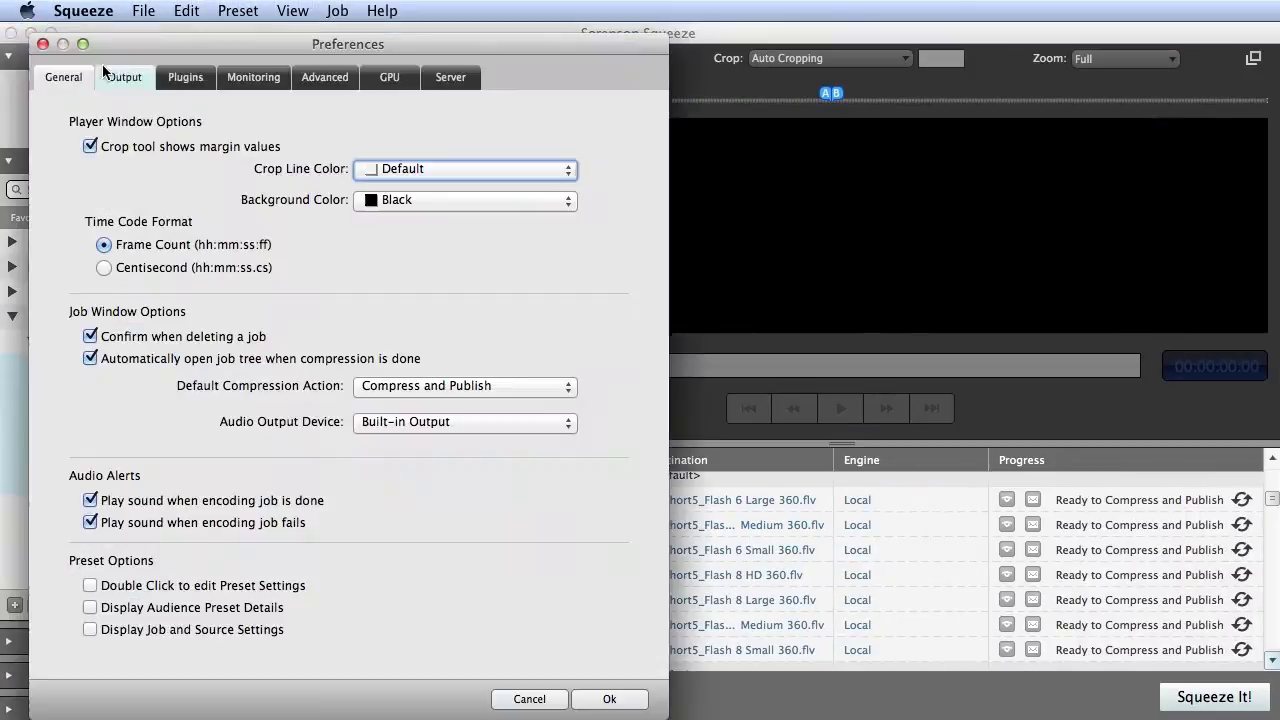
# Show the Advanced preferences, where Compression System Load is set to Heavy.
pyautogui.click(330, 78)
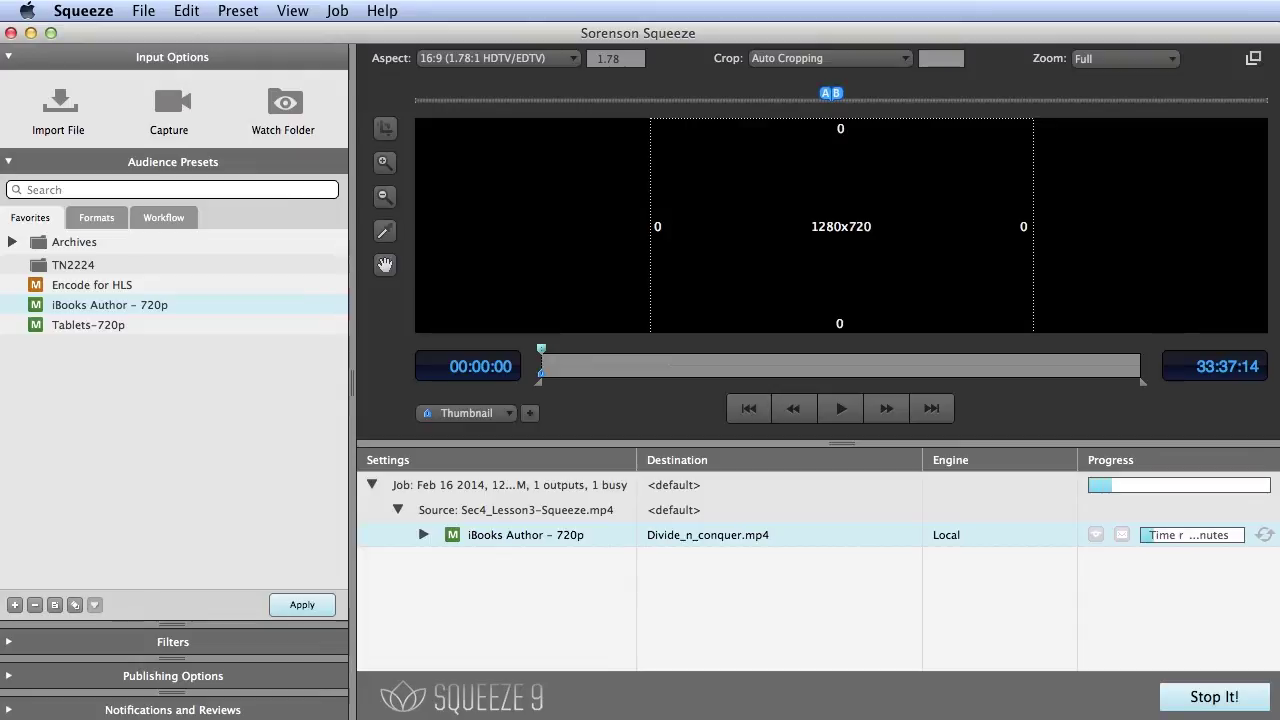
# Switch via Activity Monitor to the Divide_n_Conquer folder showing the numbered chunk files.
pyautogui.press('super+Tab')
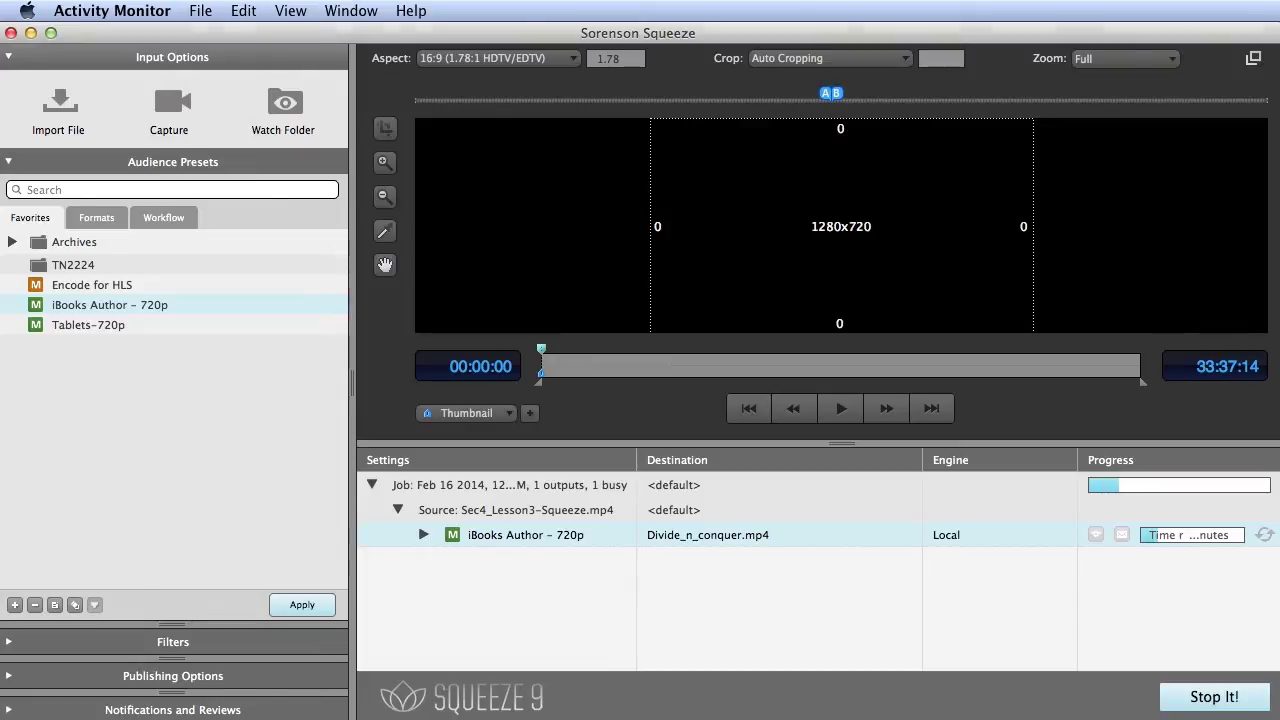
pyautogui.press('super+Tab')
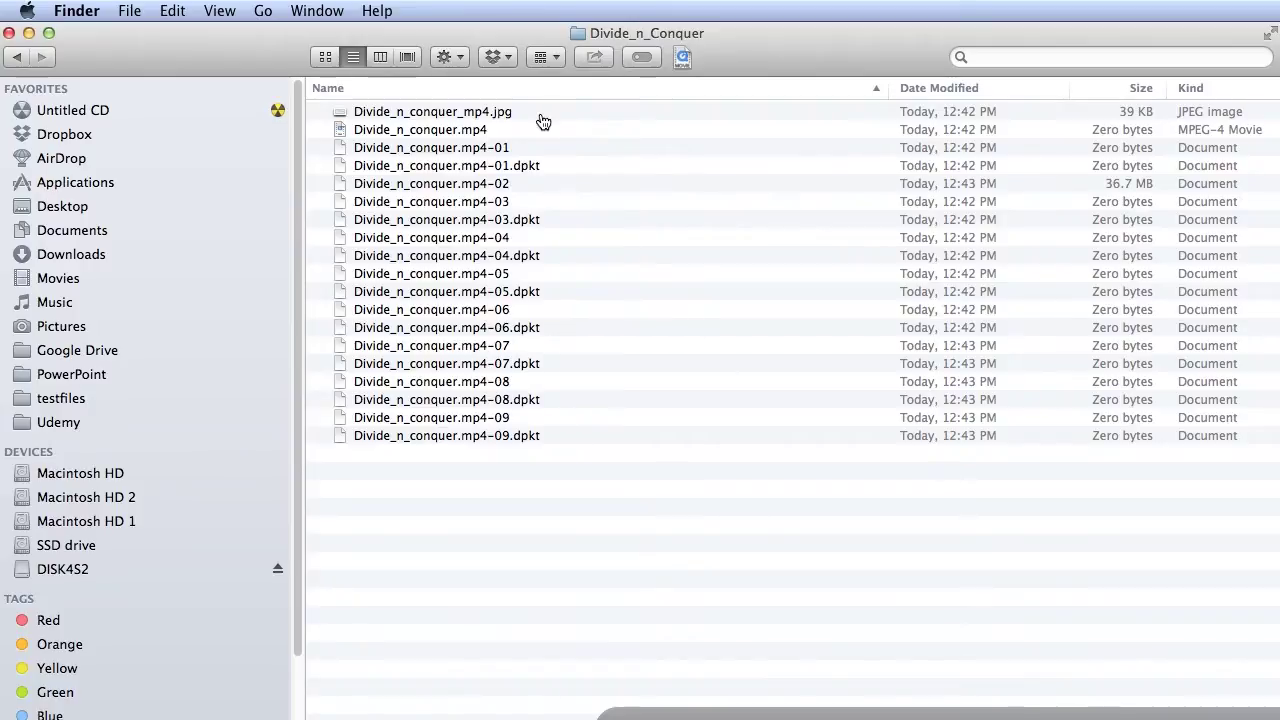
# Bring Activity Monitor back in front of the Divide_n_Conquer folder.
pyautogui.press('super+Tab')
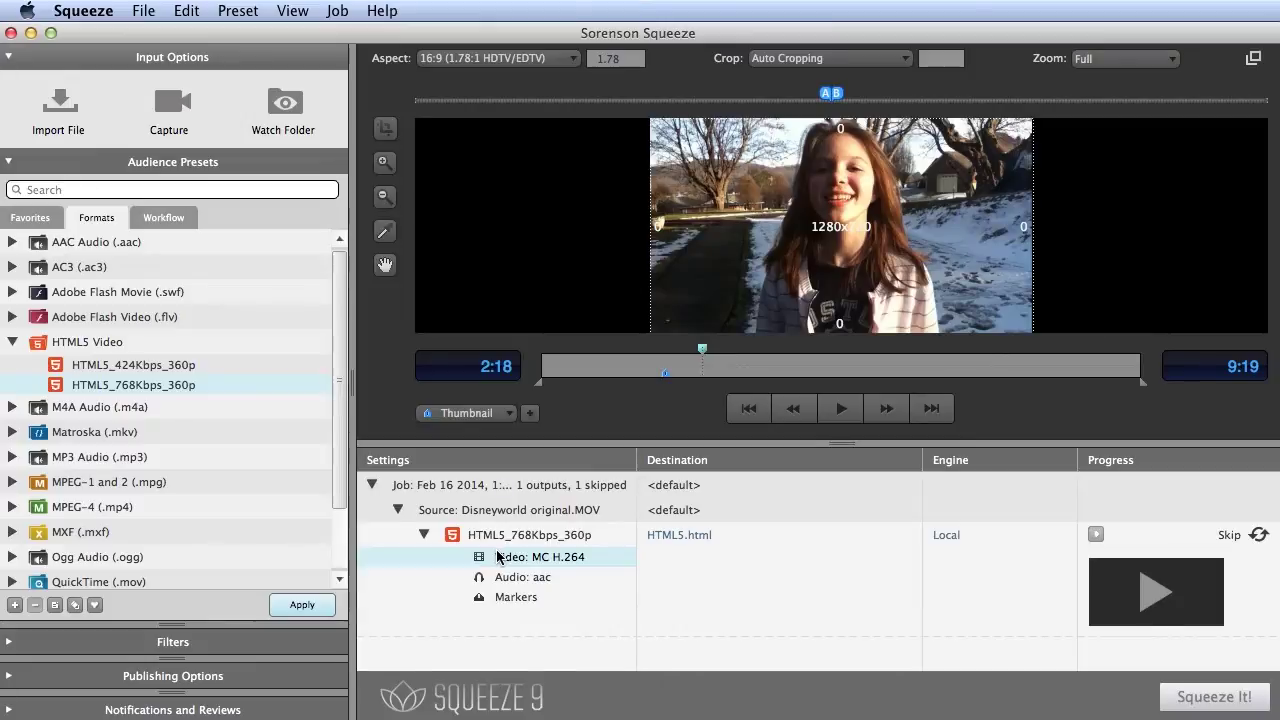
# Confirm HTML5_768Kbps_360p uses MainConcept H.264 for MP4 and VP8 for WebM, then close it.
pyautogui.rightClick(497, 556)
pyautogui.click(557, 562)
pyautogui.click(509, 465)
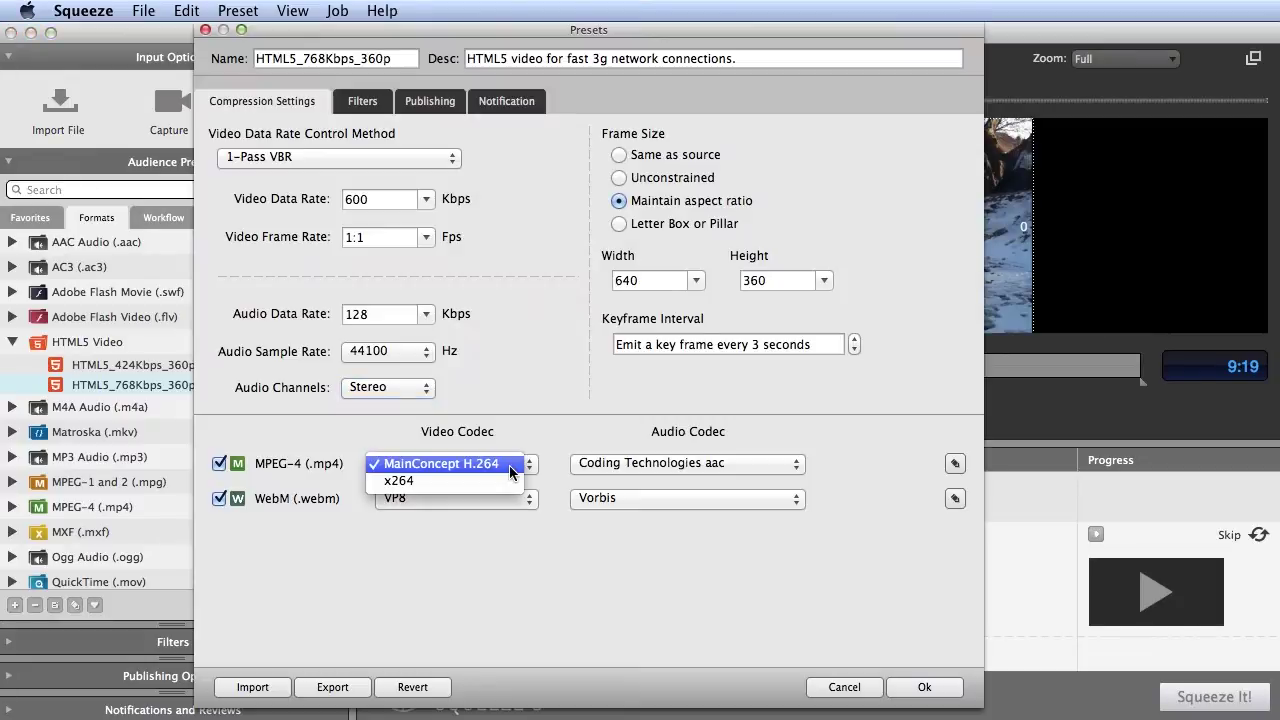
pyautogui.click(509, 465)
pyautogui.click(513, 491)
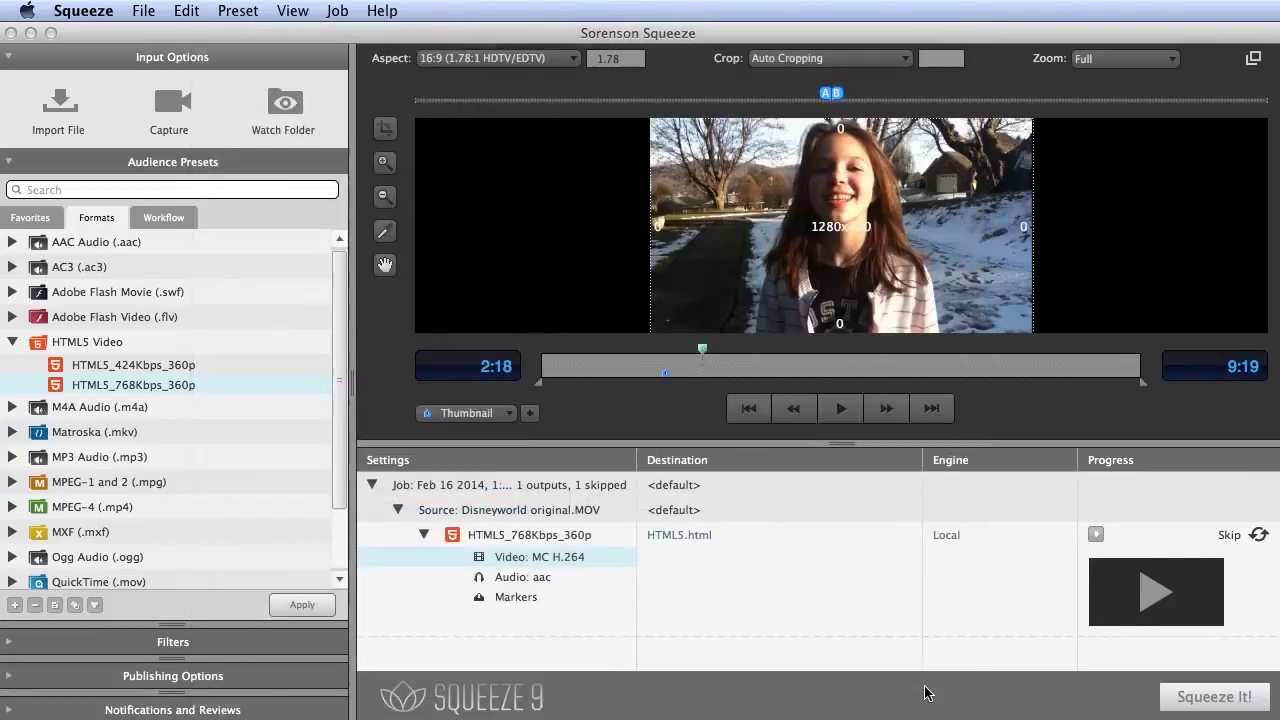
pyautogui.click(924, 687)
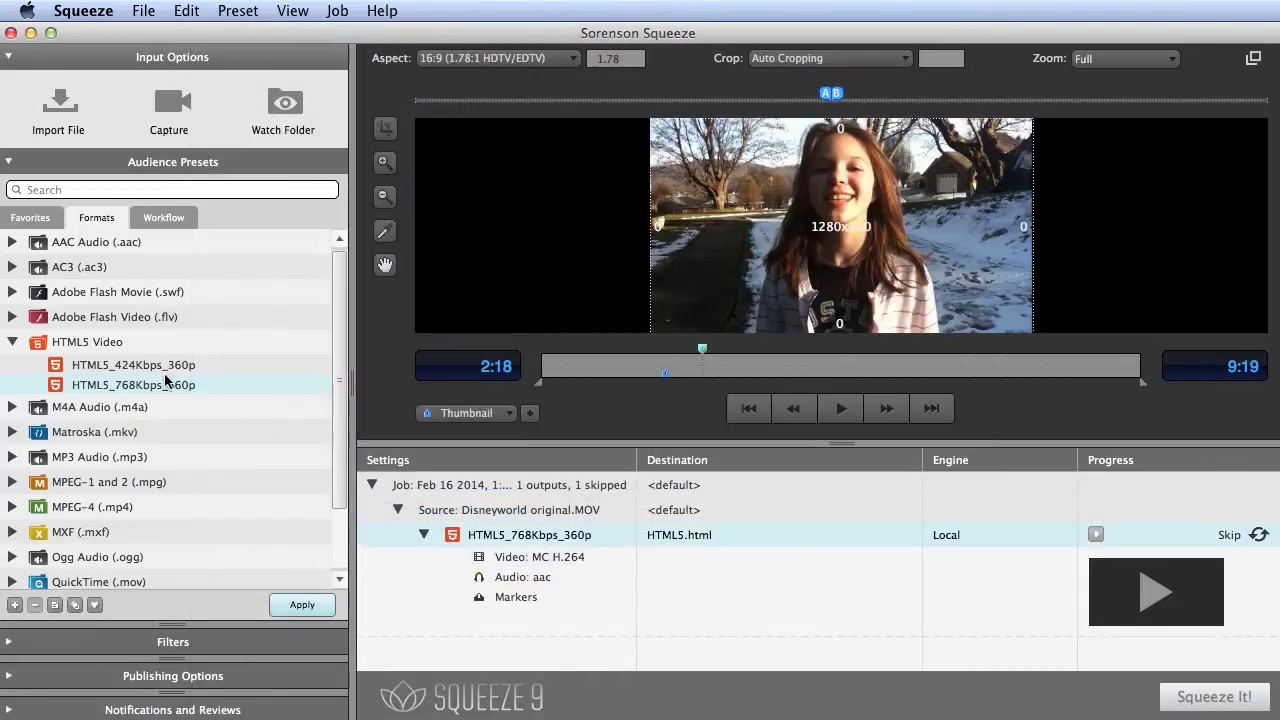
# Encode the HTML5 job and review its MP4, WebM, JPG, HTML5.html and SWF outputs.
pyautogui.click(1242, 698)
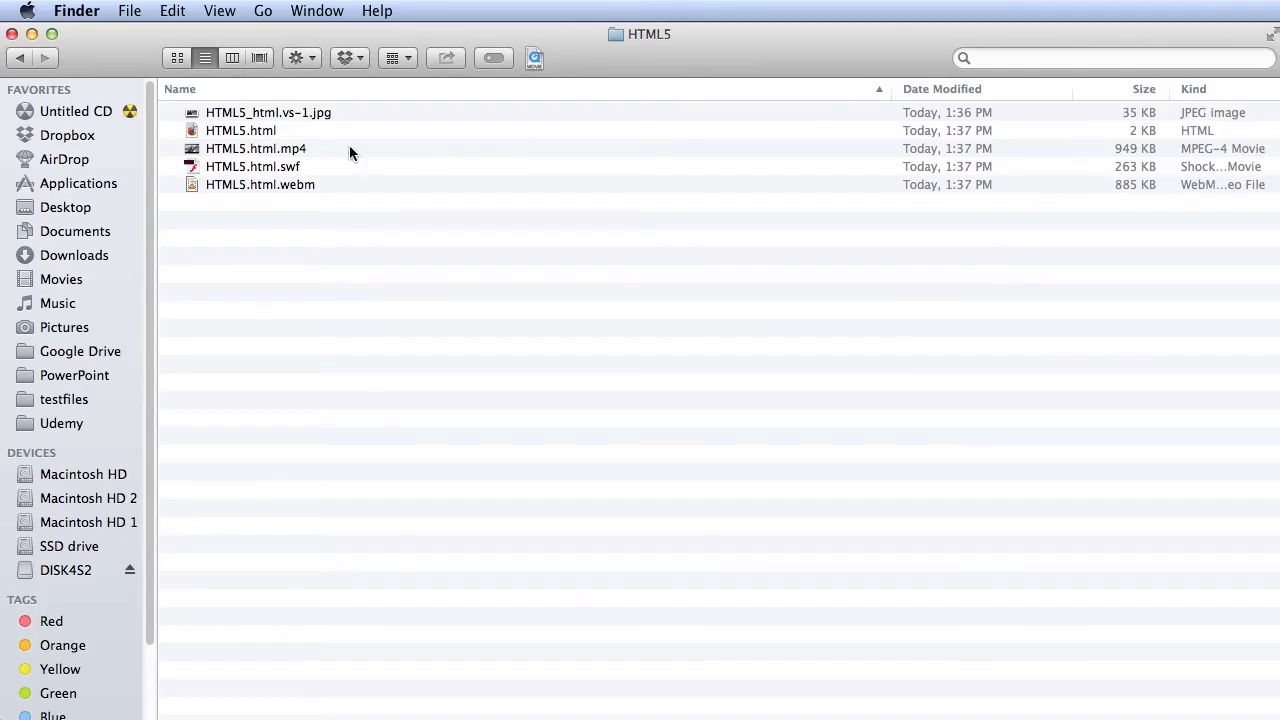
pyautogui.click(279, 150)
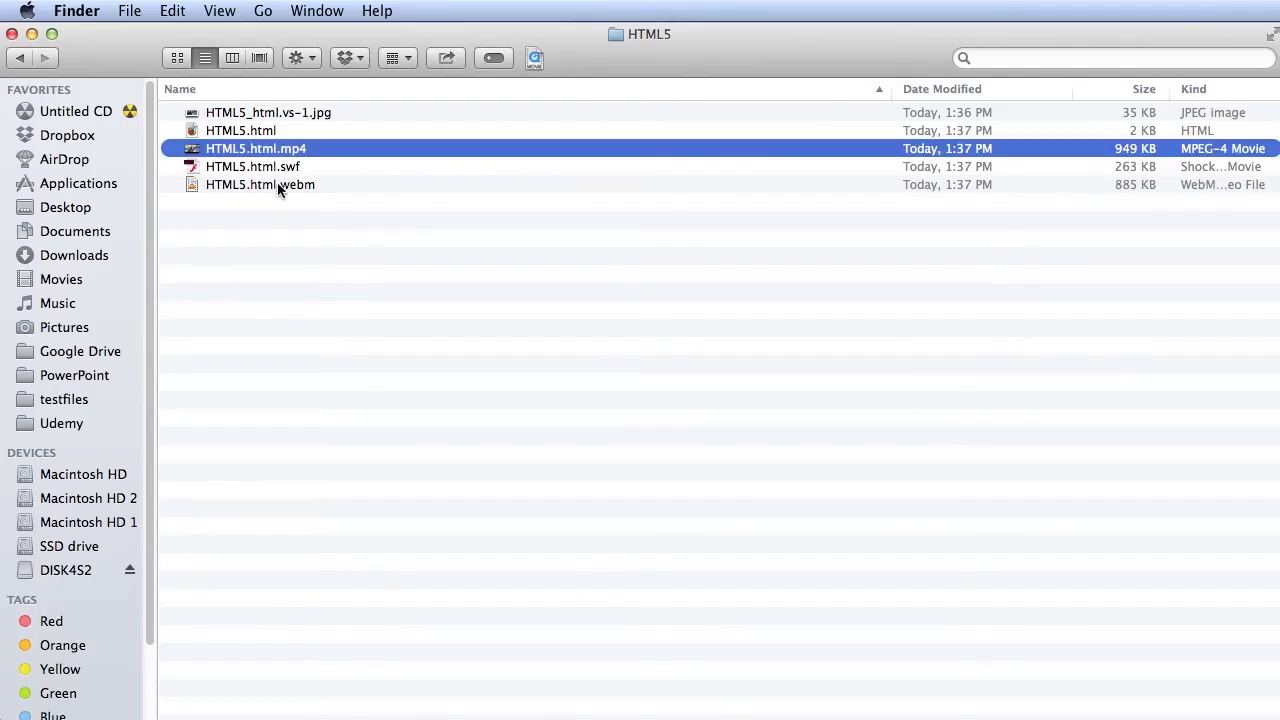
pyautogui.click(277, 184)
pyautogui.click(310, 113)
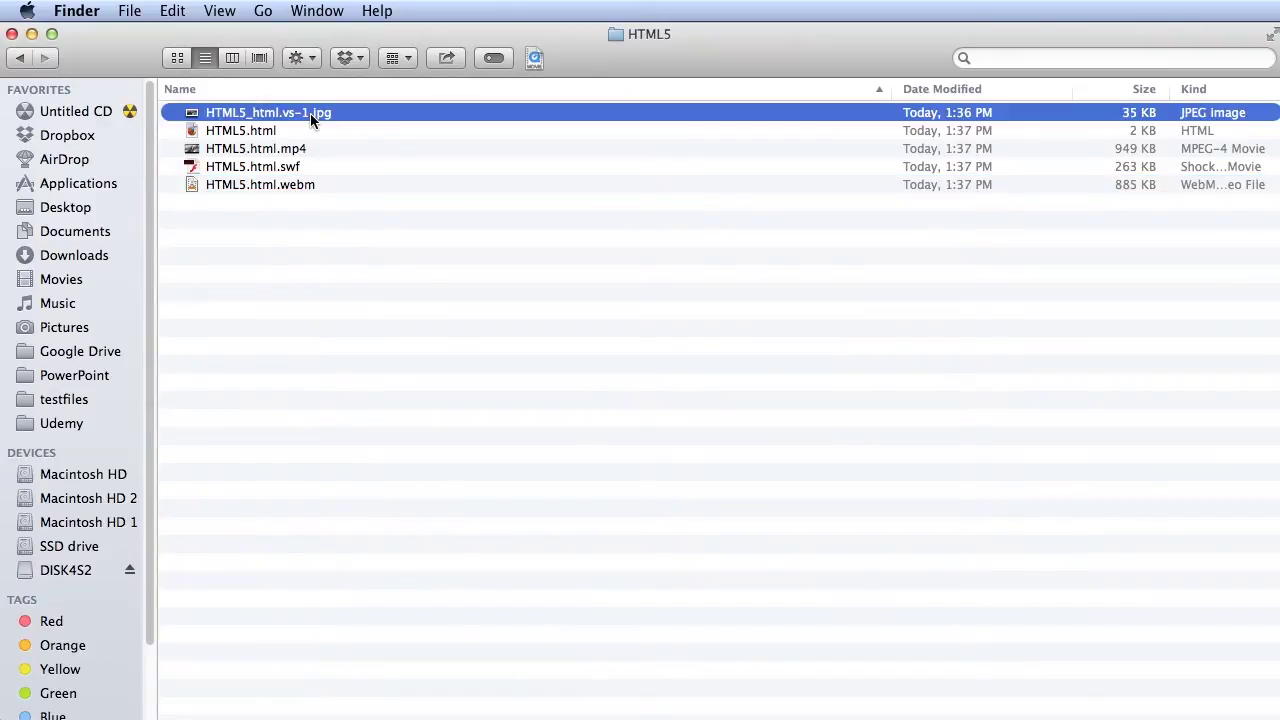
pyautogui.click(271, 134)
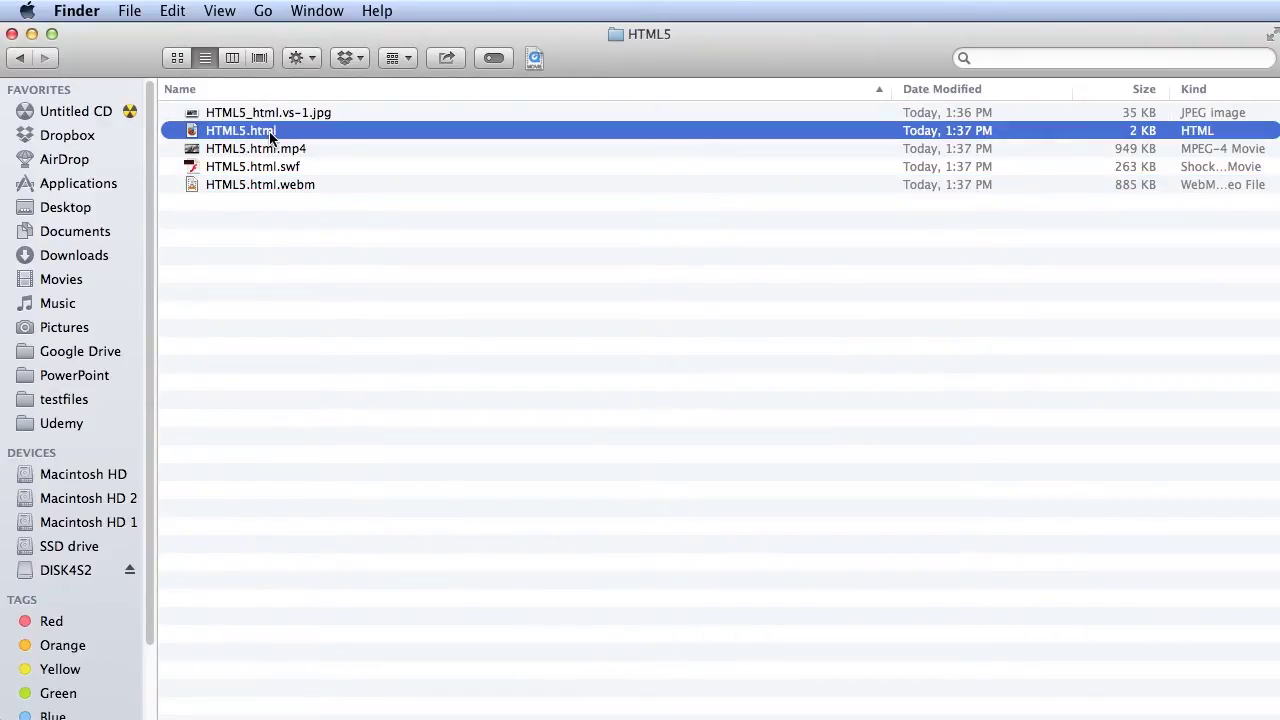
pyautogui.click(278, 168)
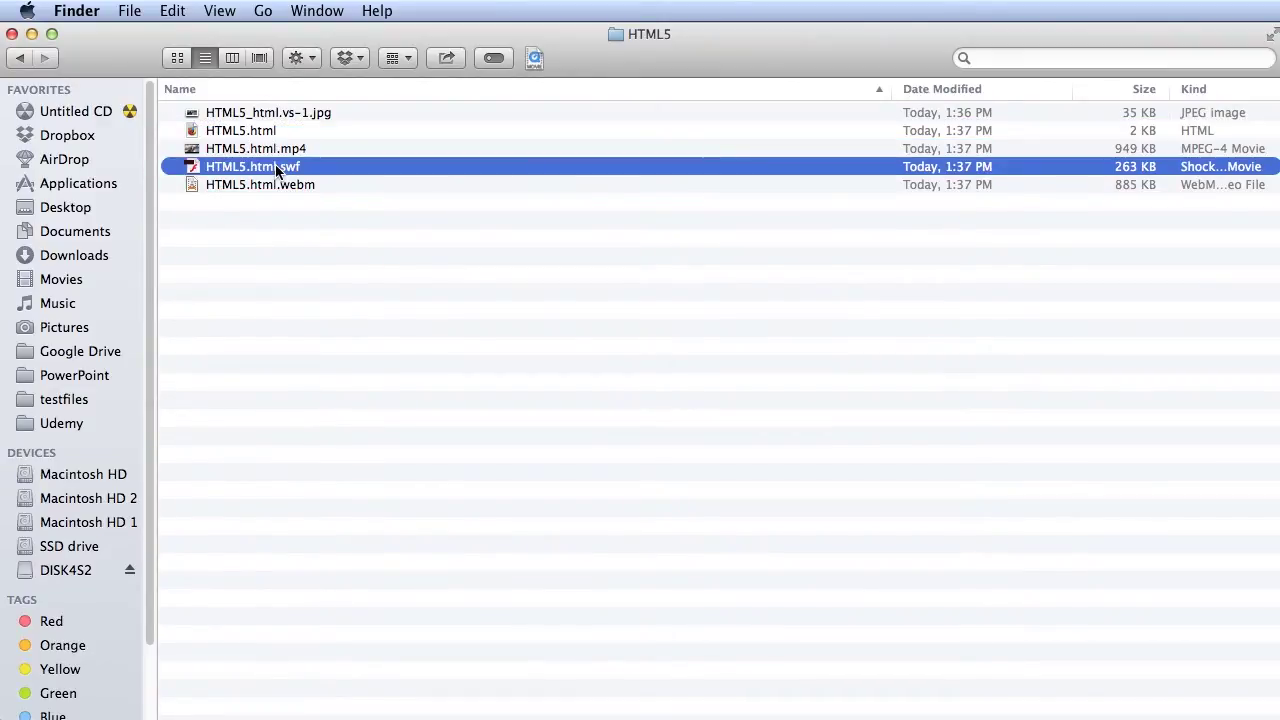
pyautogui.press('super+Tab')
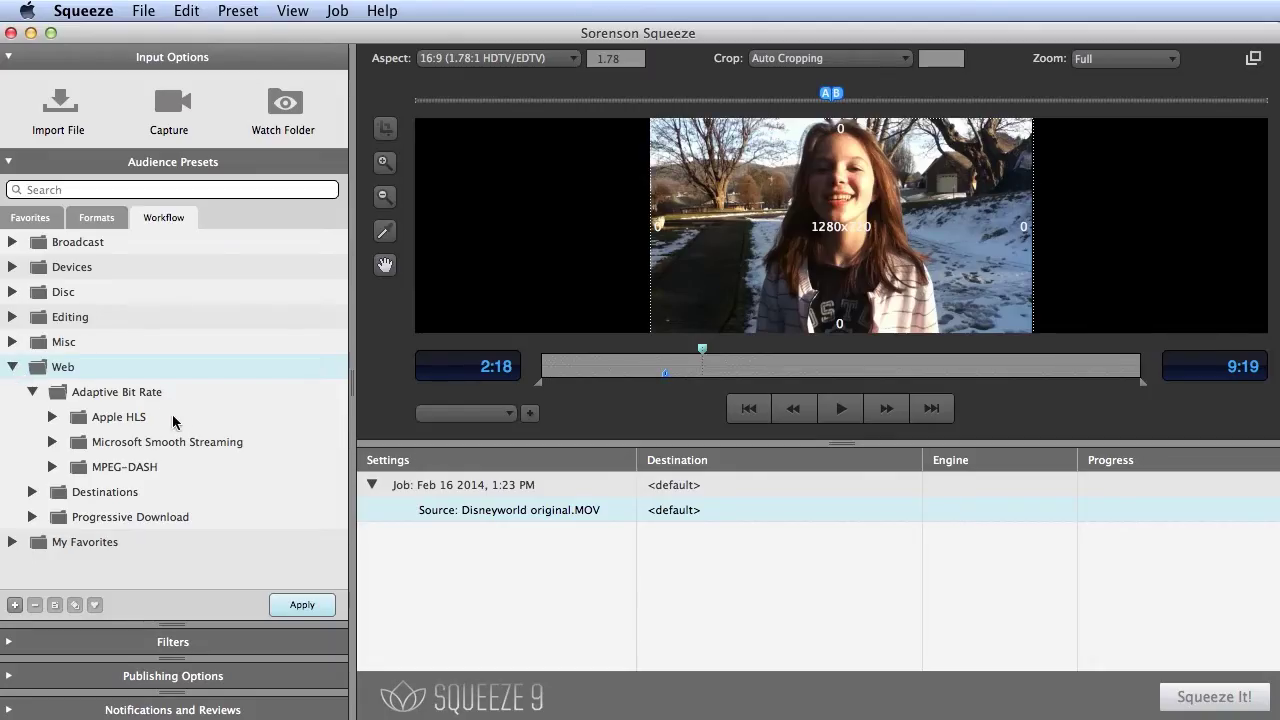
# Apply Apple_HLS_h264_SF_16x9_720p from Apple HLS > Short Form to the source and inspect its audio settings.
pyautogui.click(51, 420)
pyautogui.click(71, 467)
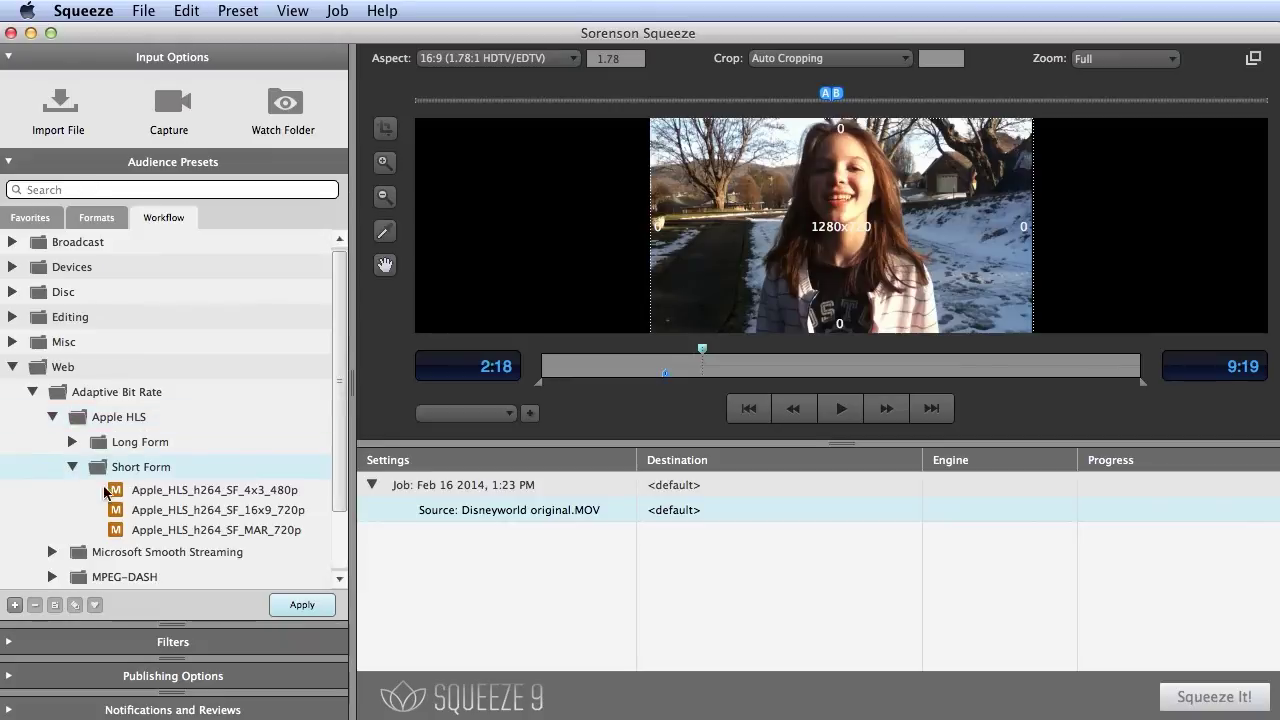
pyautogui.moveTo(160, 512); pyautogui.dragTo(528, 509)
pyautogui.doubleClick(525, 535)
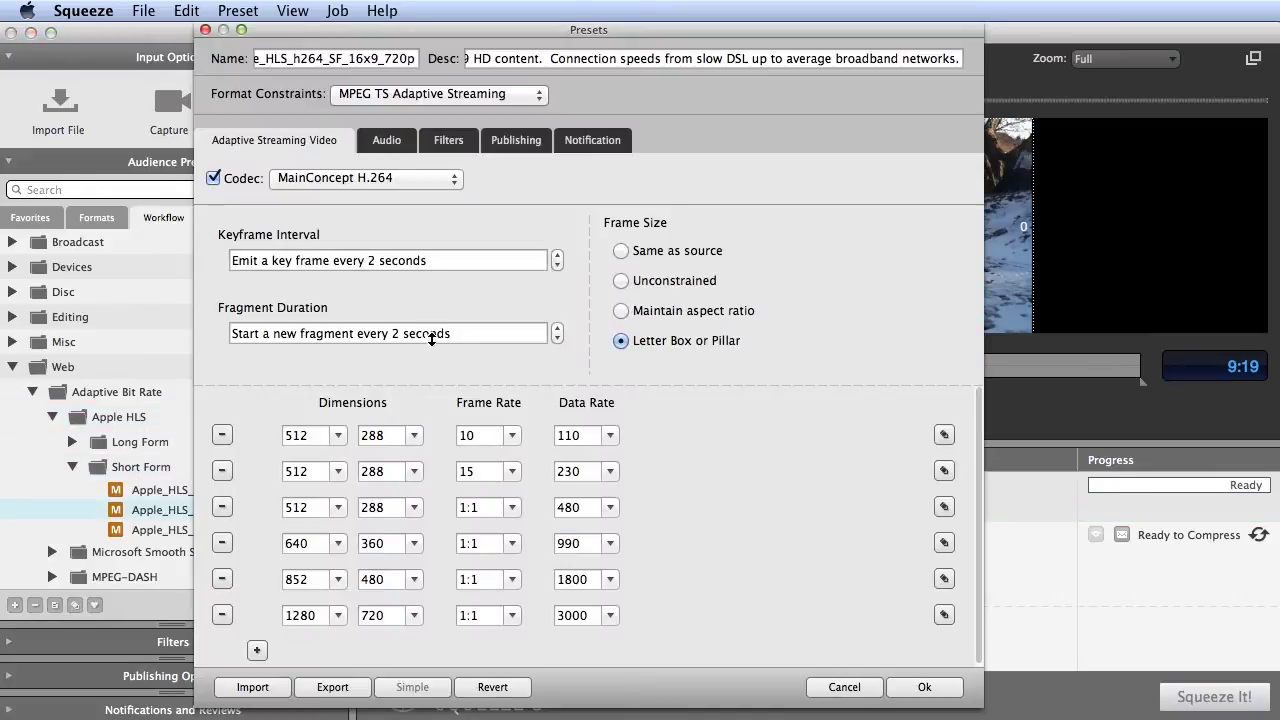
pyautogui.click(388, 142)
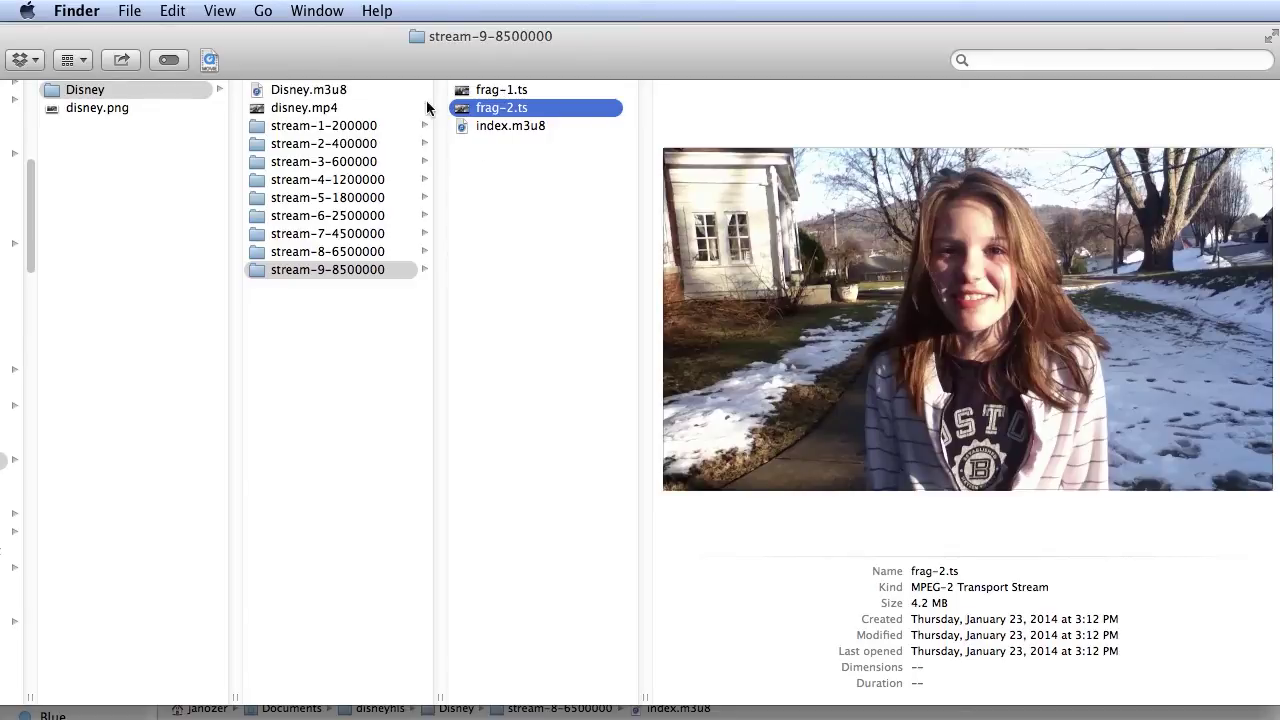
# Select the Disney.m3u8 master playlist among the Disney HLS stream folders.
pyautogui.click(314, 92)
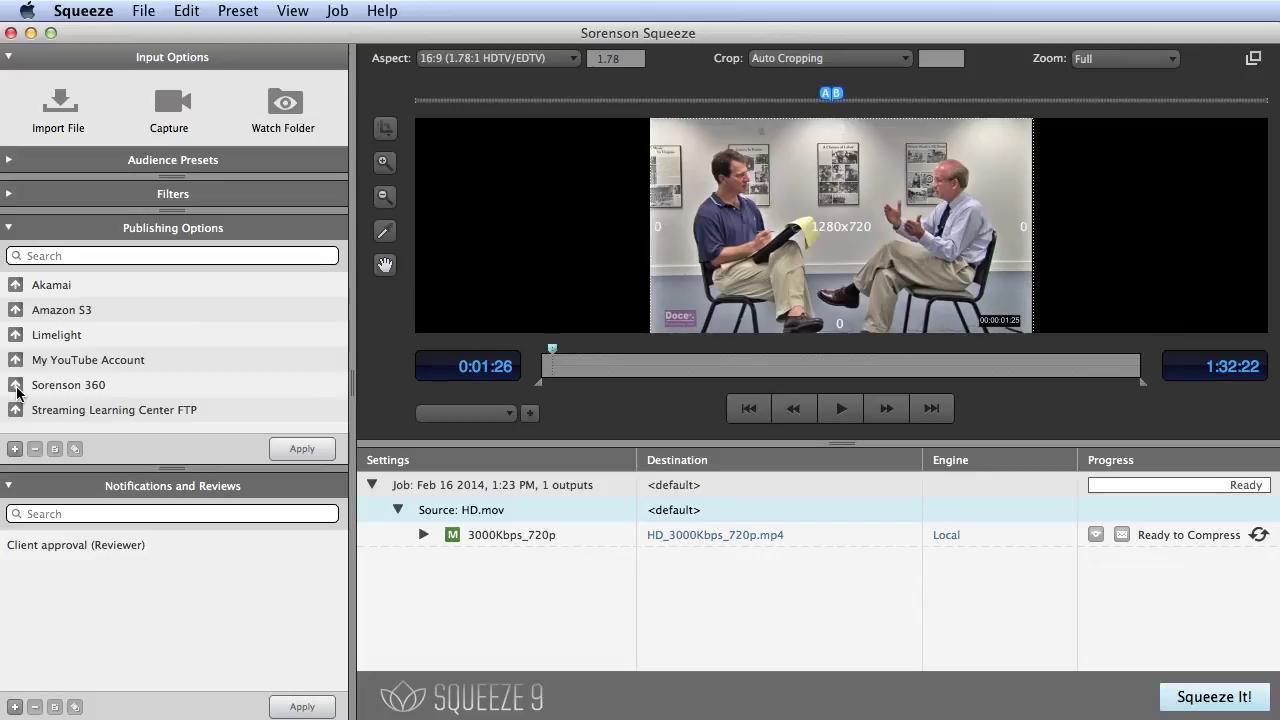
# Publish the 3000Kbps_720p output to Sorenson 360 with the Client approval notification attached.
pyautogui.moveTo(17, 392); pyautogui.dragTo(518, 537)
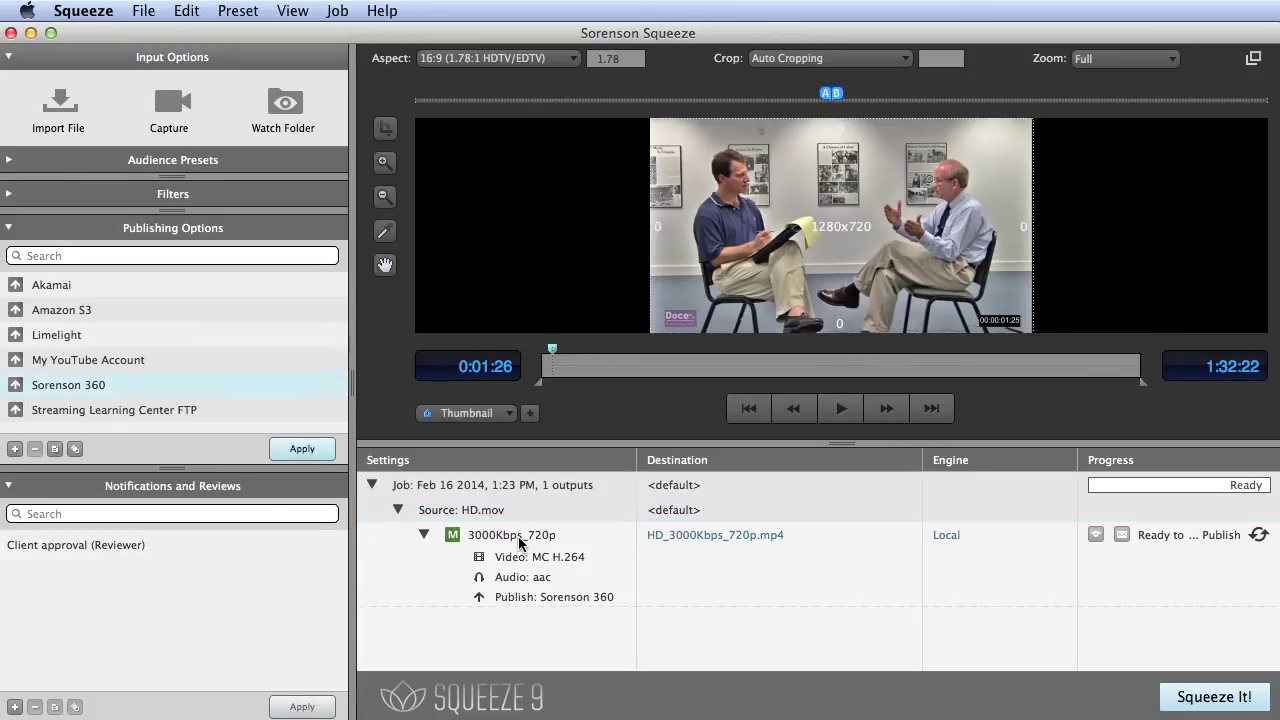
pyautogui.doubleClick(53, 544)
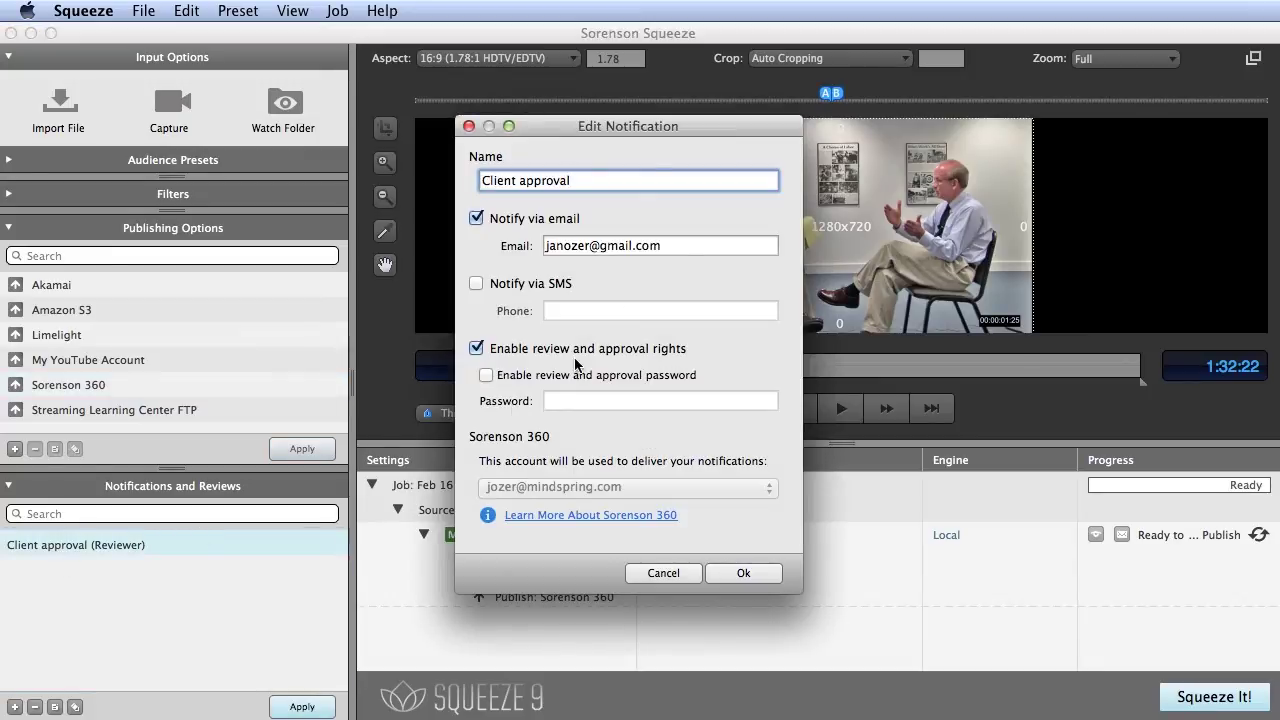
pyautogui.click(743, 573)
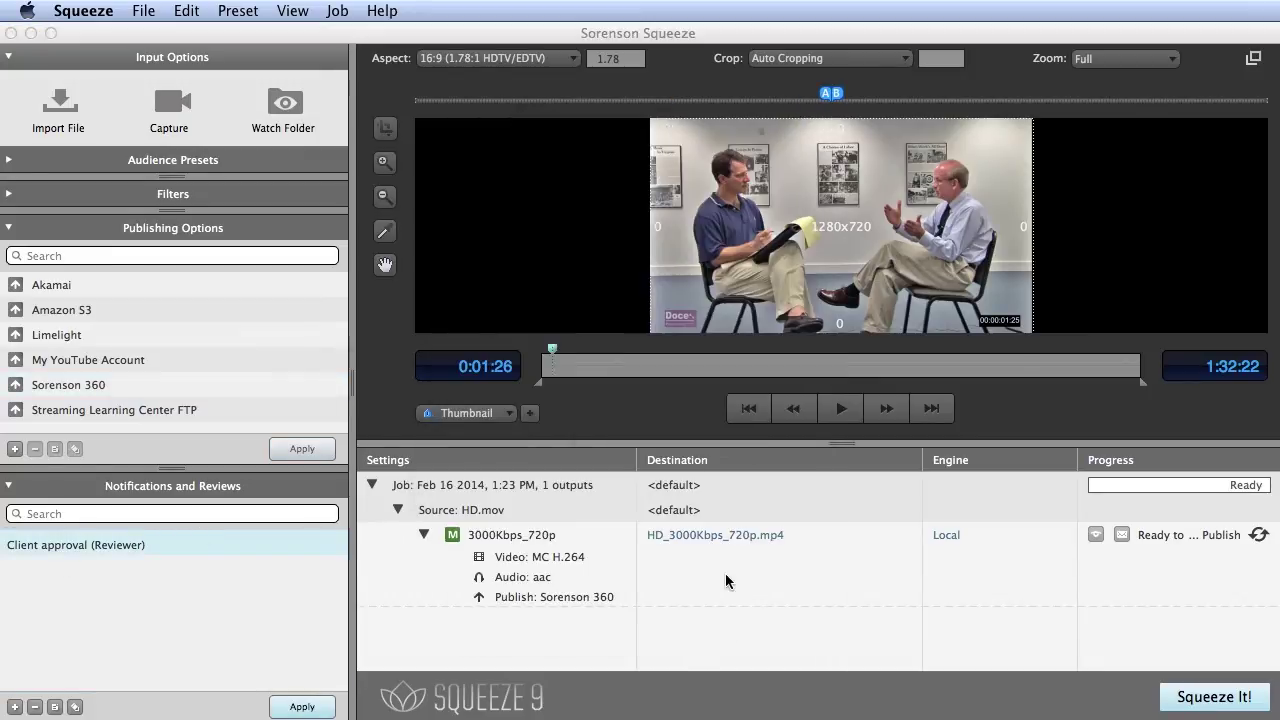
pyautogui.moveTo(129, 546); pyautogui.dragTo(556, 541)
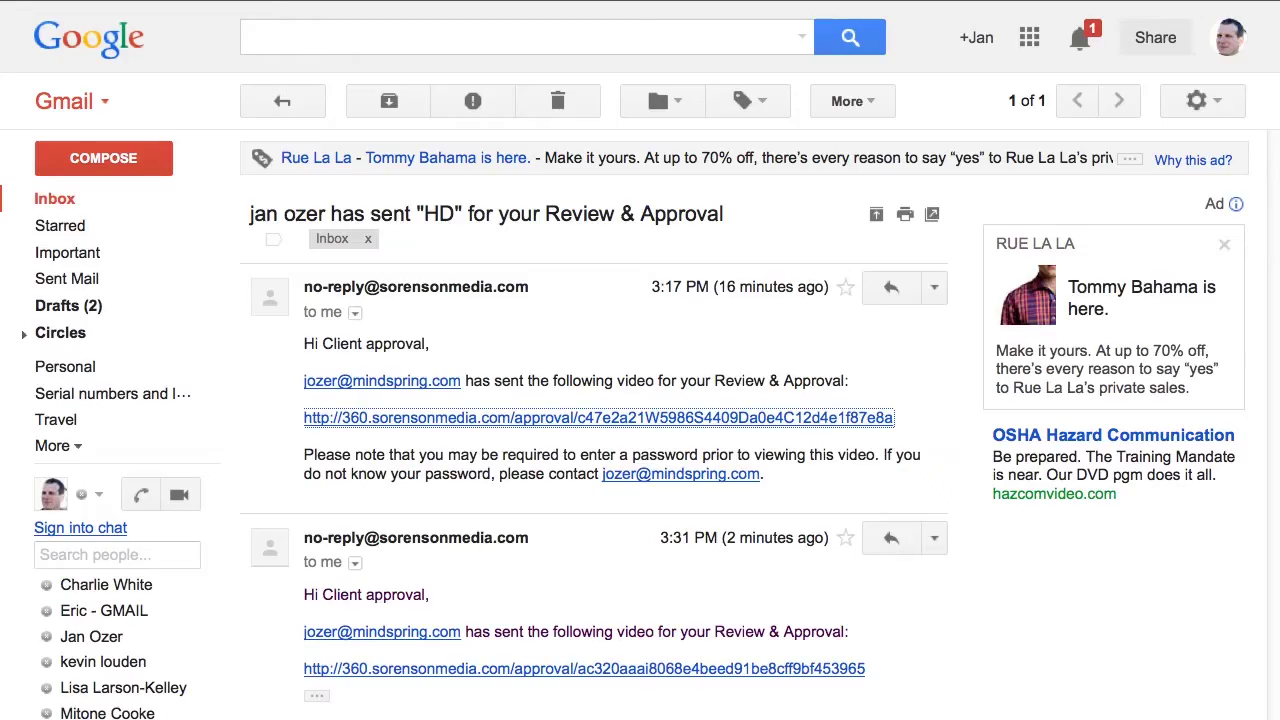
# Open the HD review page from the notification email and play the video.
pyautogui.click(456, 418)
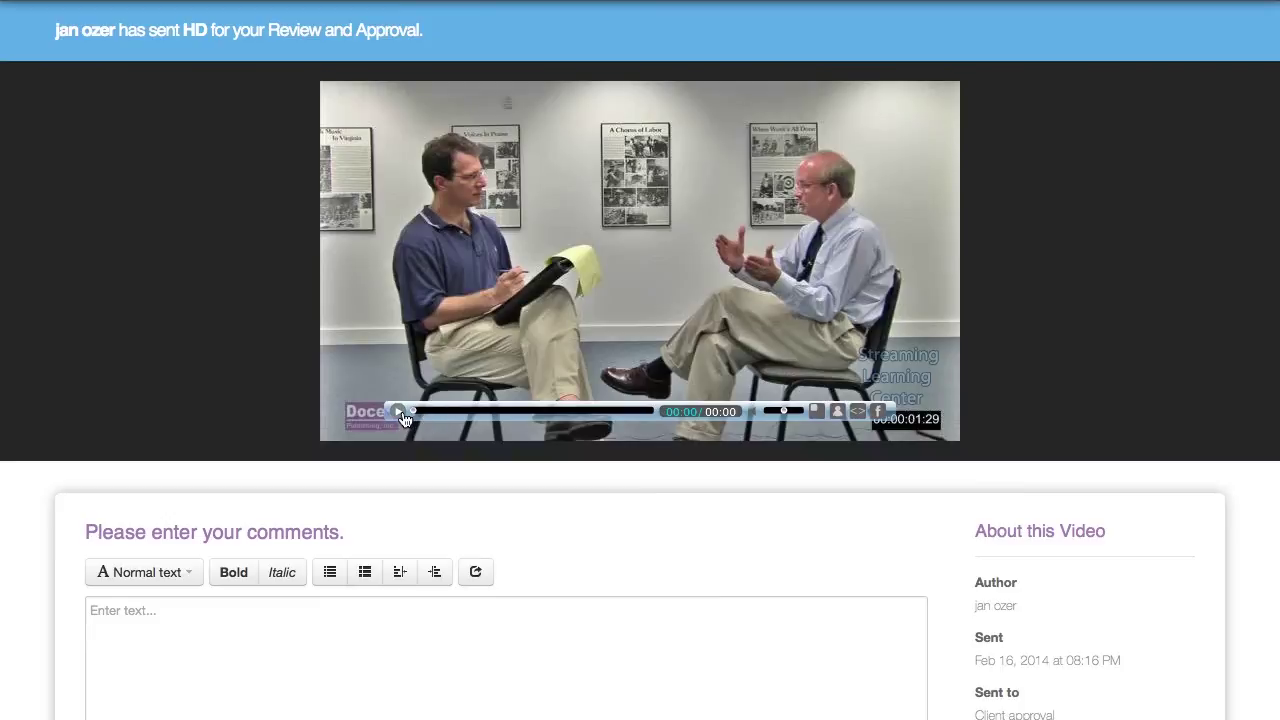
pyautogui.click(400, 414)
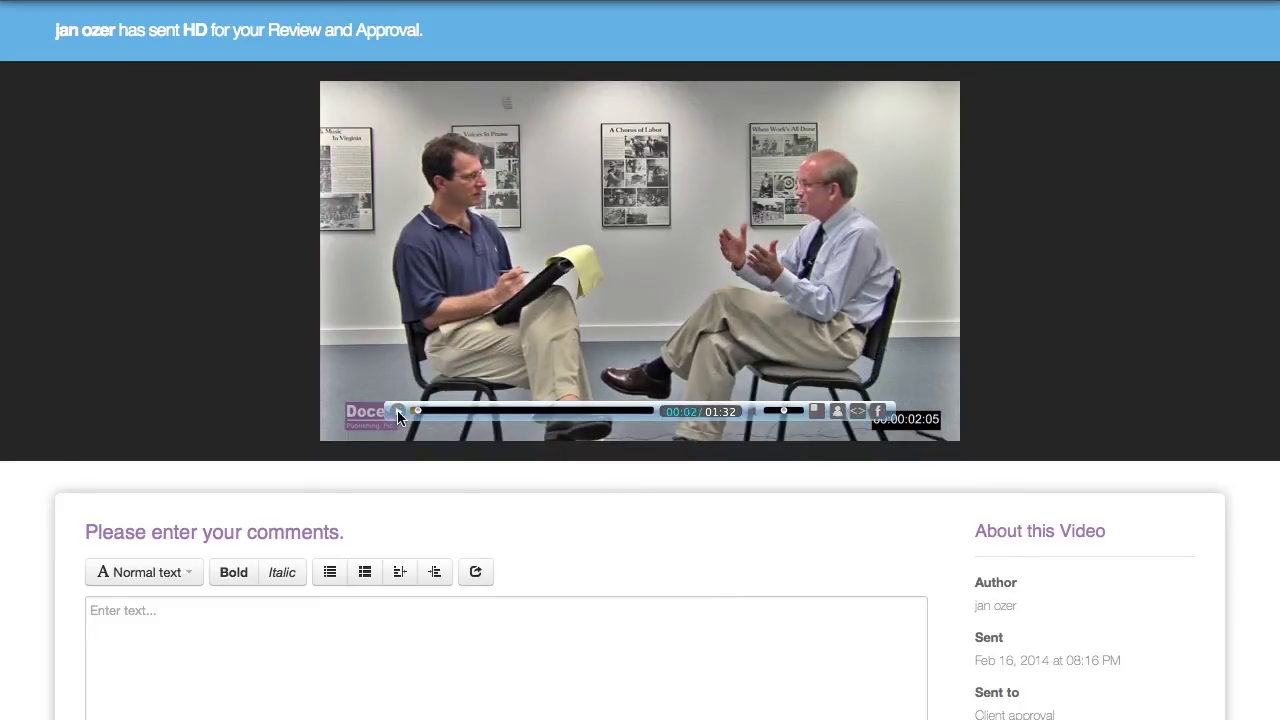
pyautogui.scroll(-2, 400, 418)
pyautogui.scroll(-2, 512, 420)
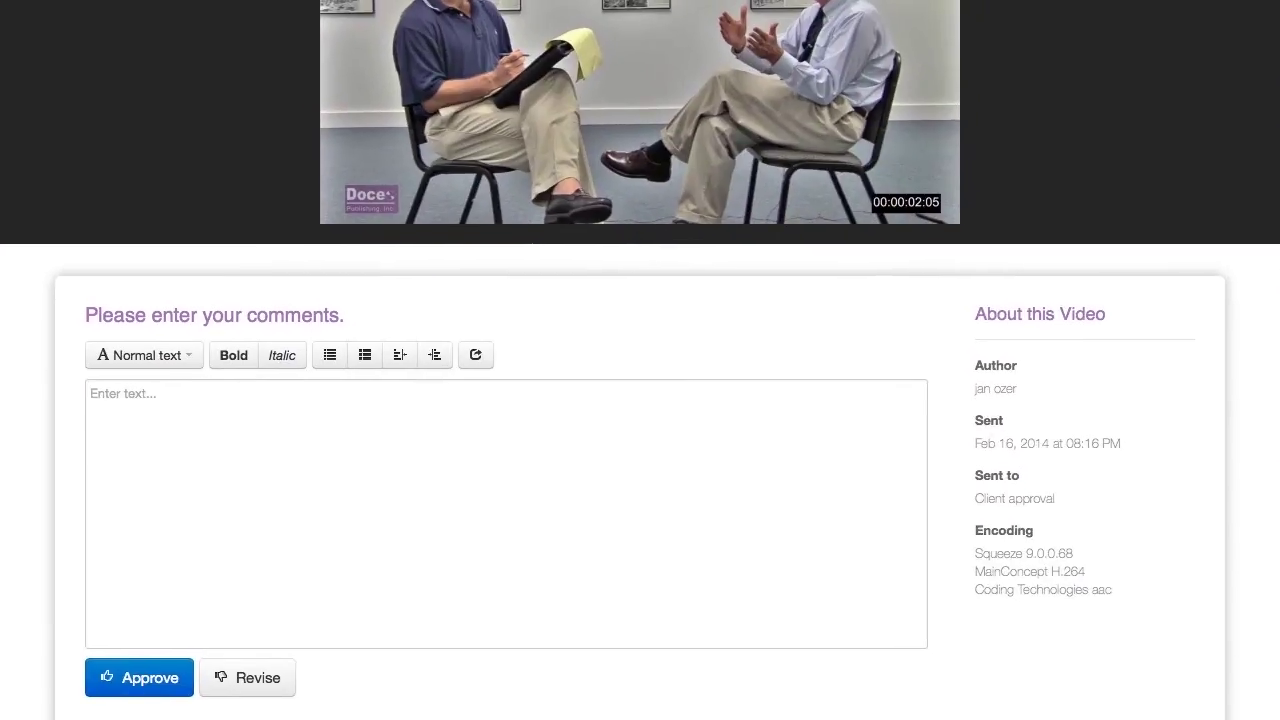
# Comment 'Excellent work, as always' and approve the HD video.
pyautogui.click(514, 417)
pyautogui.write('Excellent work, as always')
pyautogui.click(170, 678)
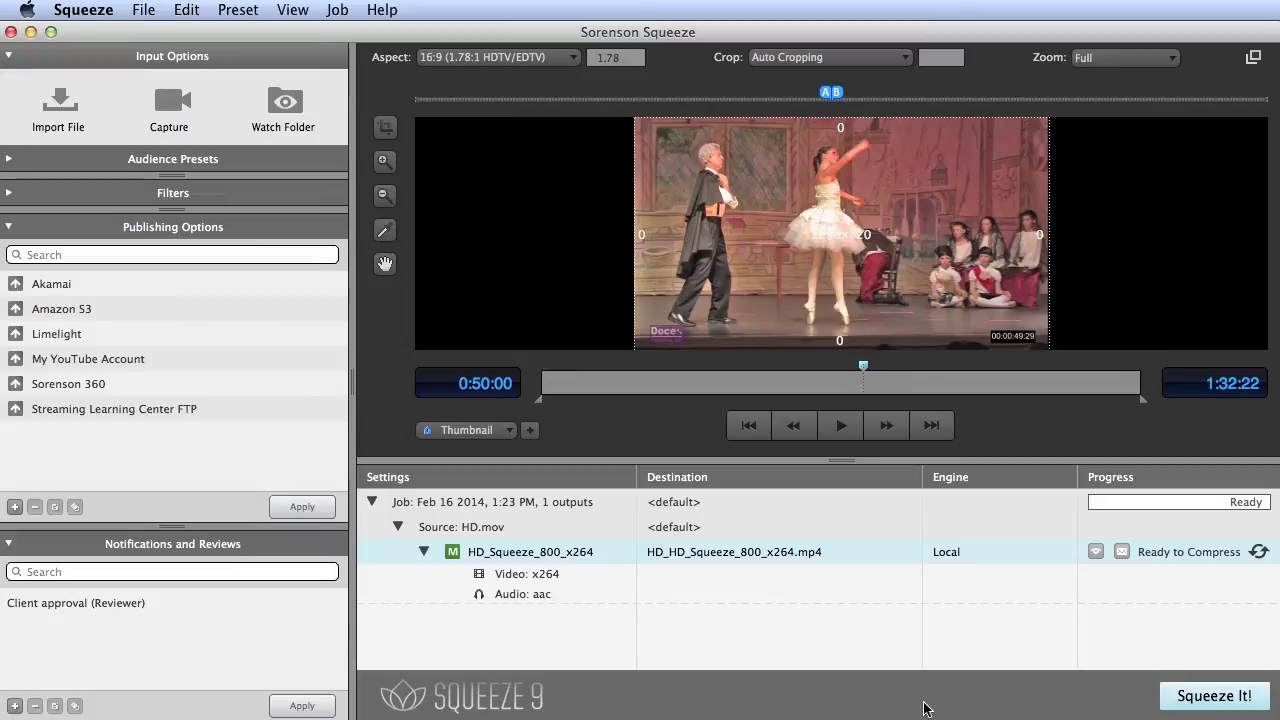
# Encode the HD_Squeeze_800_x264 output, close the player, and open the Client approval settings.
pyautogui.click(1097, 553)
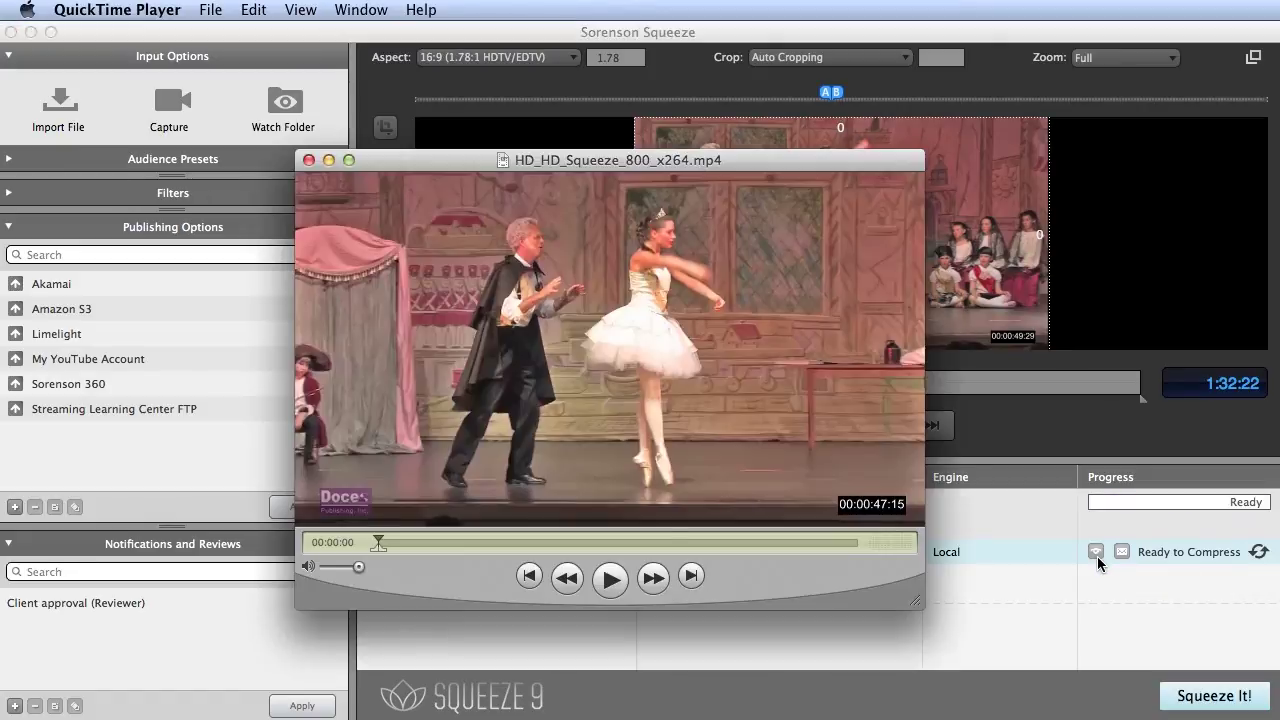
pyautogui.click(309, 160)
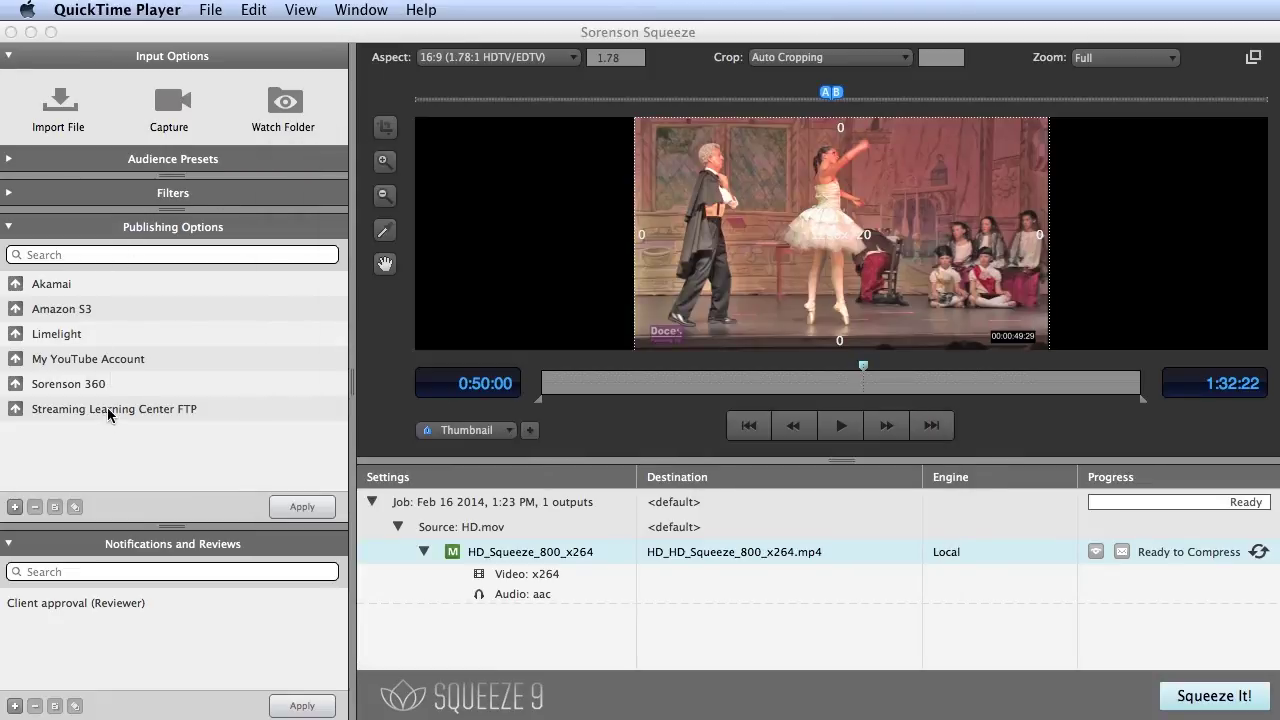
pyautogui.doubleClick(79, 602)
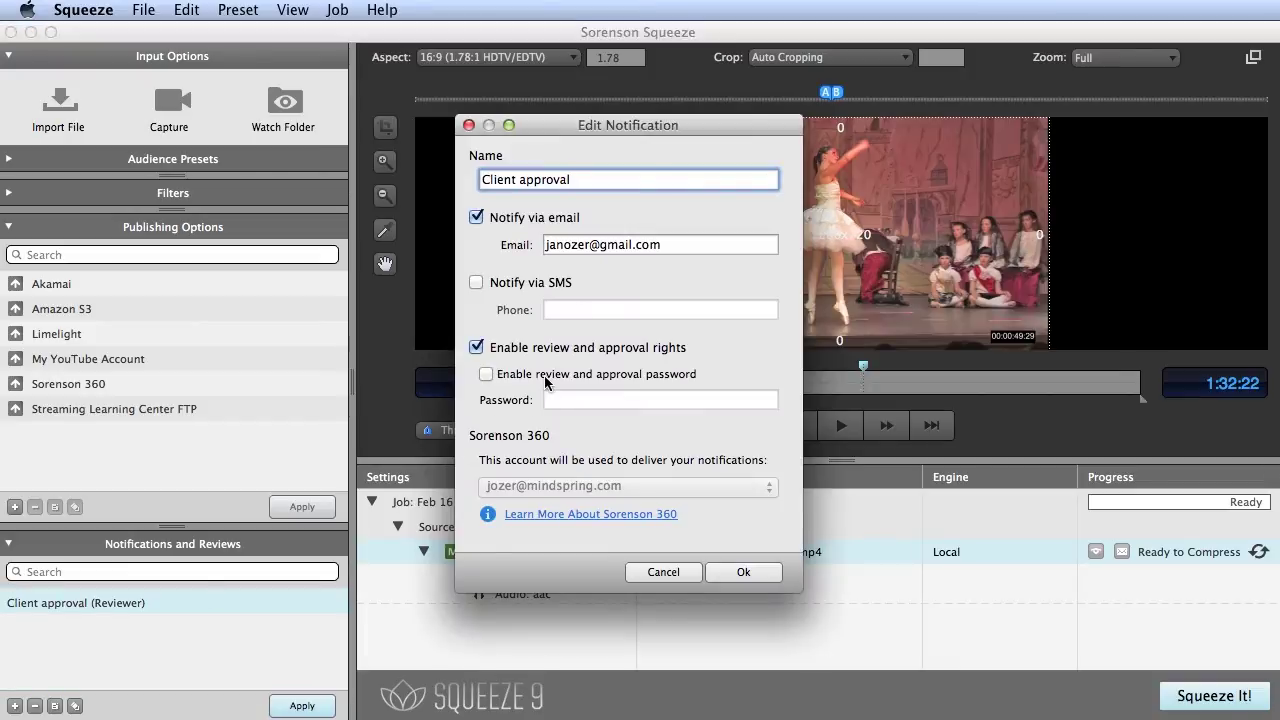